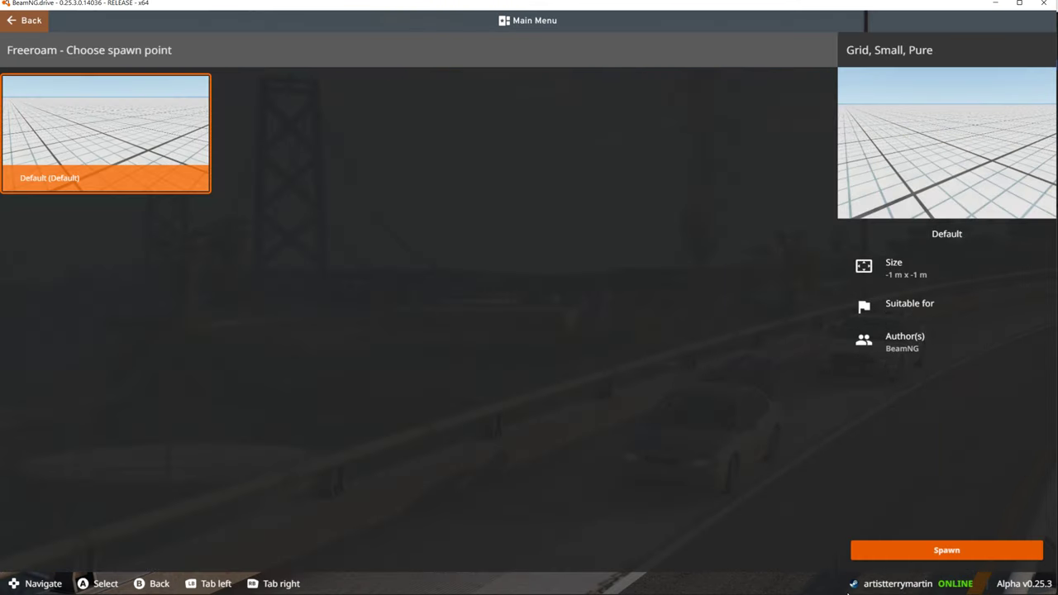
Step: Load the Grid, Small, Pure map at its Default spawn point and briefly open the World Editor
left_click(916, 559)
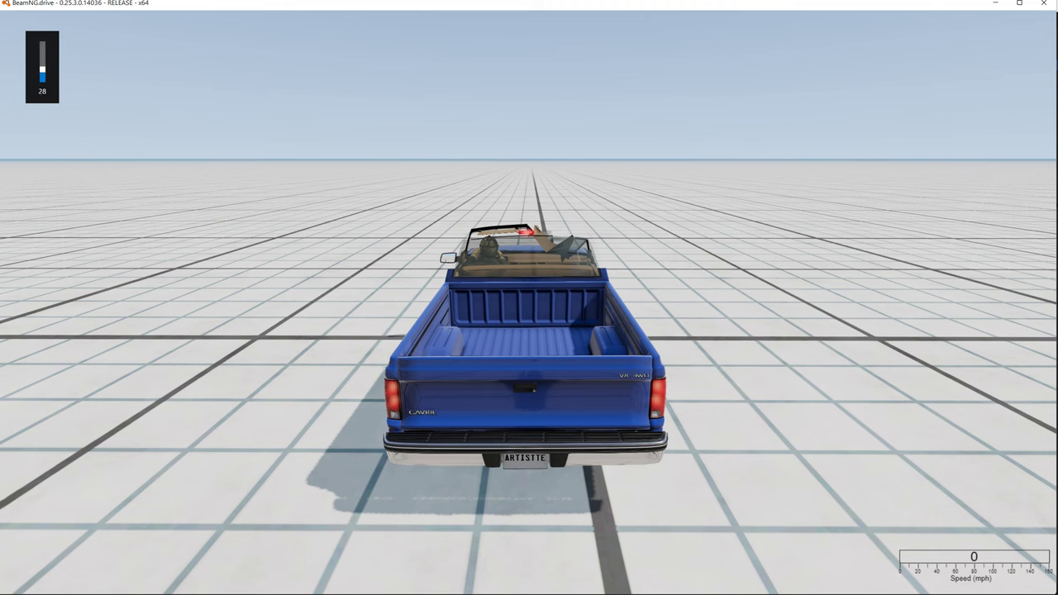
key("F11")
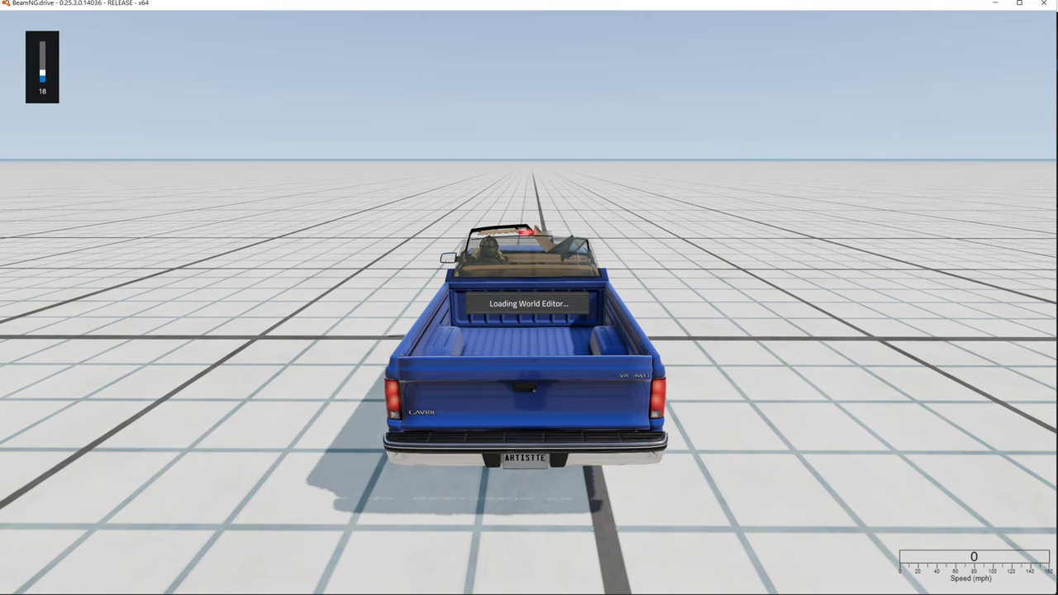
key("F11")
Step: Spawn the deer mod as a new vehicle alongside the existing pickup truck
key("Escape")
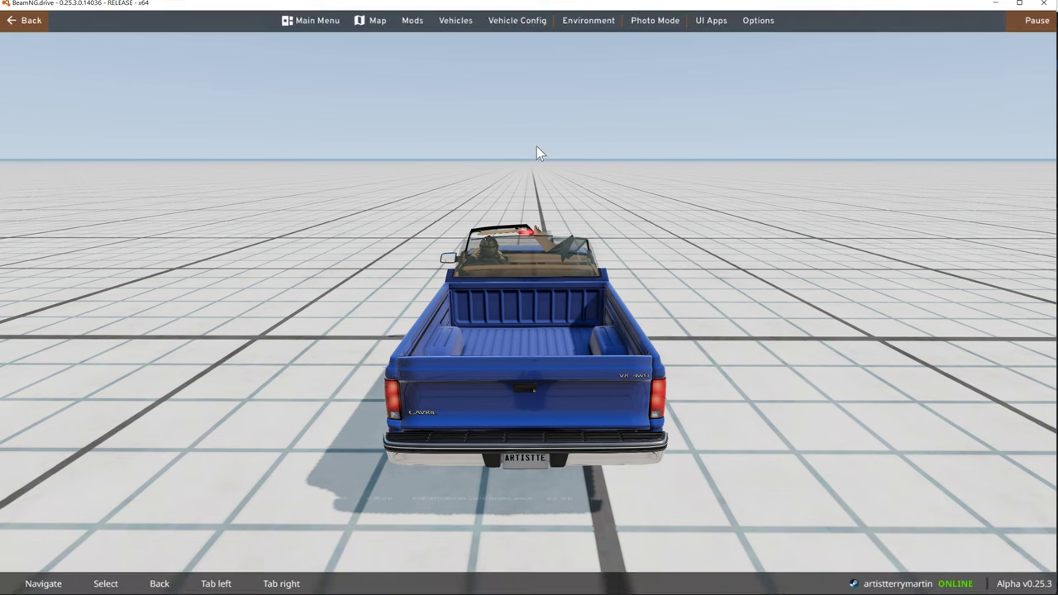
left_click(426, 25)
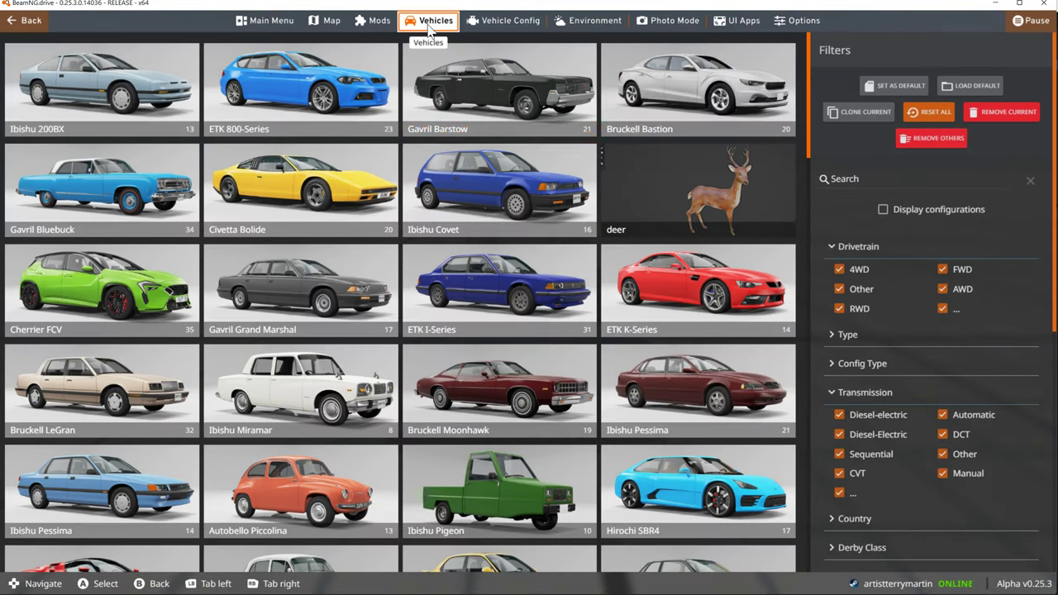
left_click(678, 181)
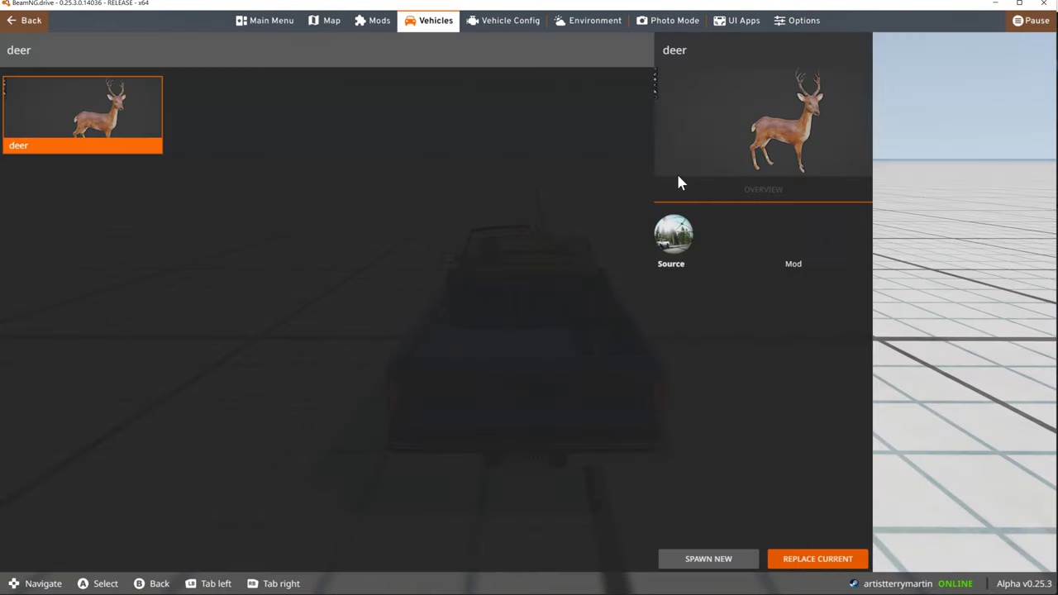
left_click(732, 561)
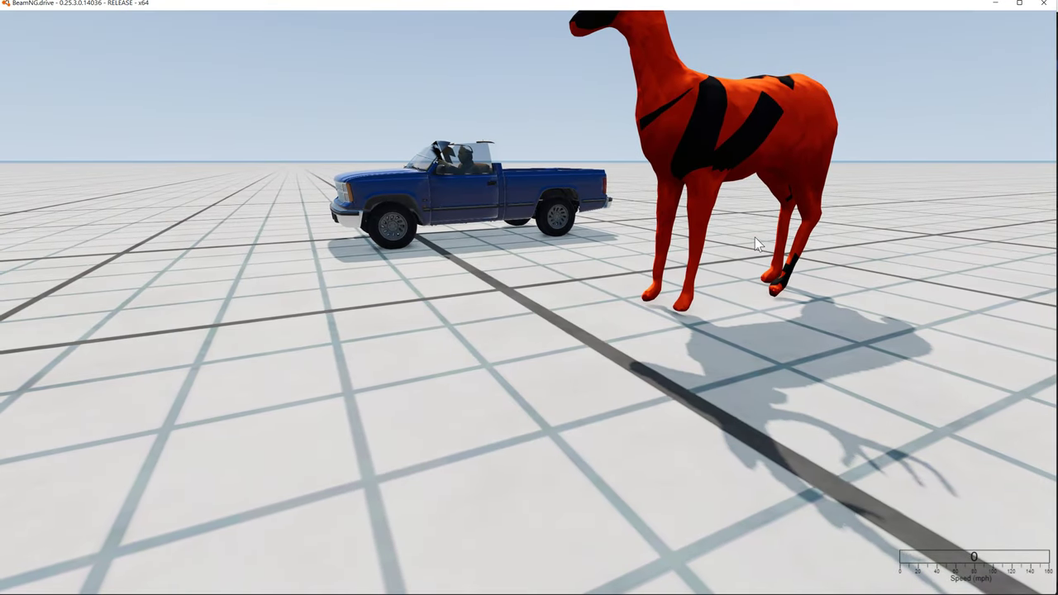
Step: Inspect the spawned deer's texture and its size next to the pickup from several sides and distances
right_click_drag(753, 226, 992, 137)
scroll(764, 219, "down", 3)
key("w")
key("s")
scroll(764, 213, "down", 3)
left_click_drag(674, 183, 324, 1)
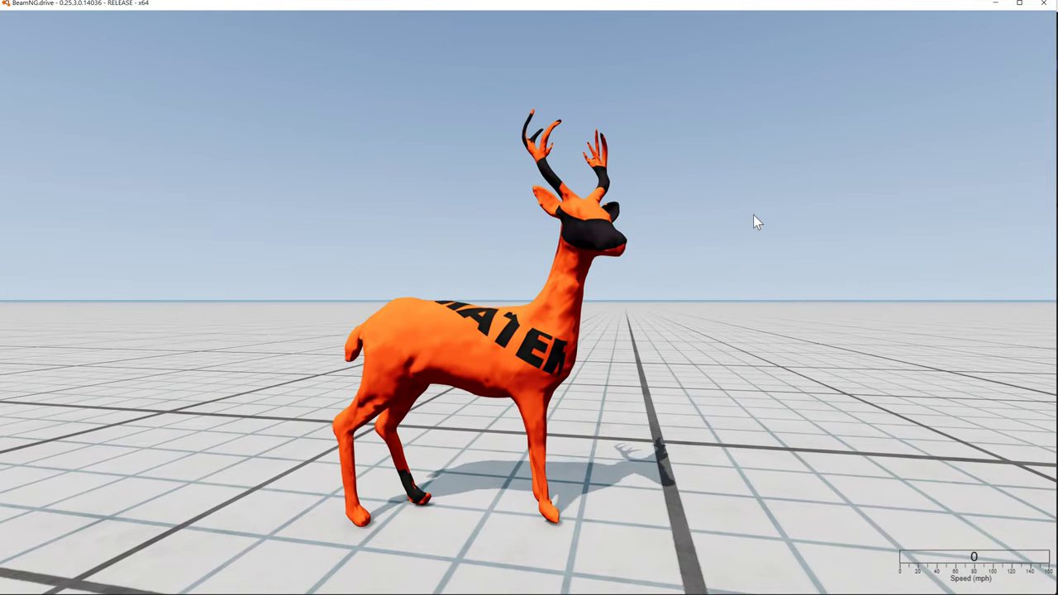
right_click_drag(753, 214, 753, 273)
scroll(753, 214, "down", 4)
mouse_move(690, 200)
right_mouse_down()
mouse_move(529, 195)
mouse_move(689, 220)
right_mouse_up()
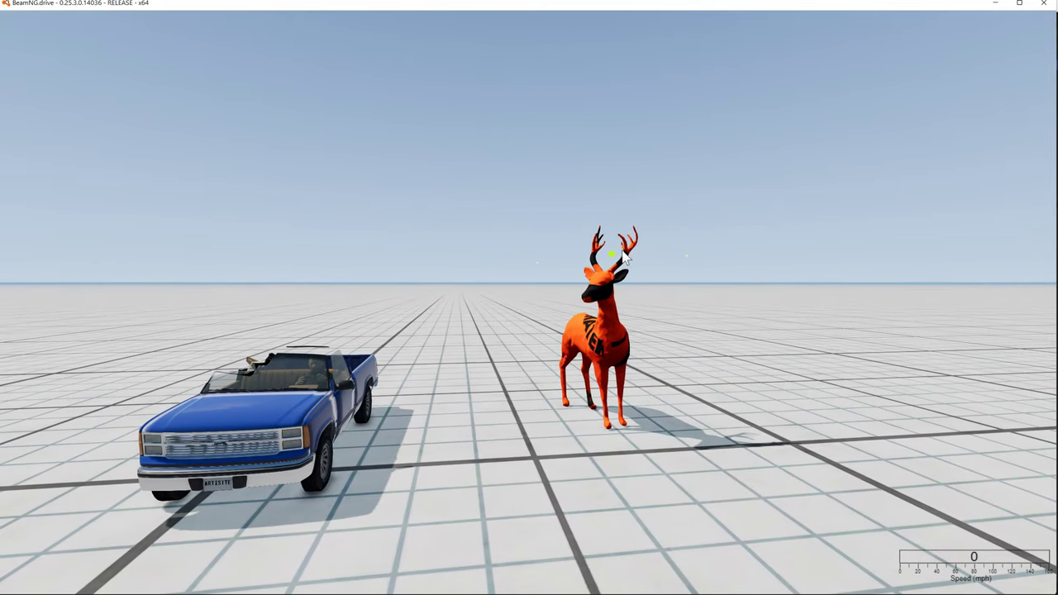
Step: Lift and tip the deer by its nodes and turn on the beam debug display to show its cage
left_click_drag(684, 257, 348, 21)
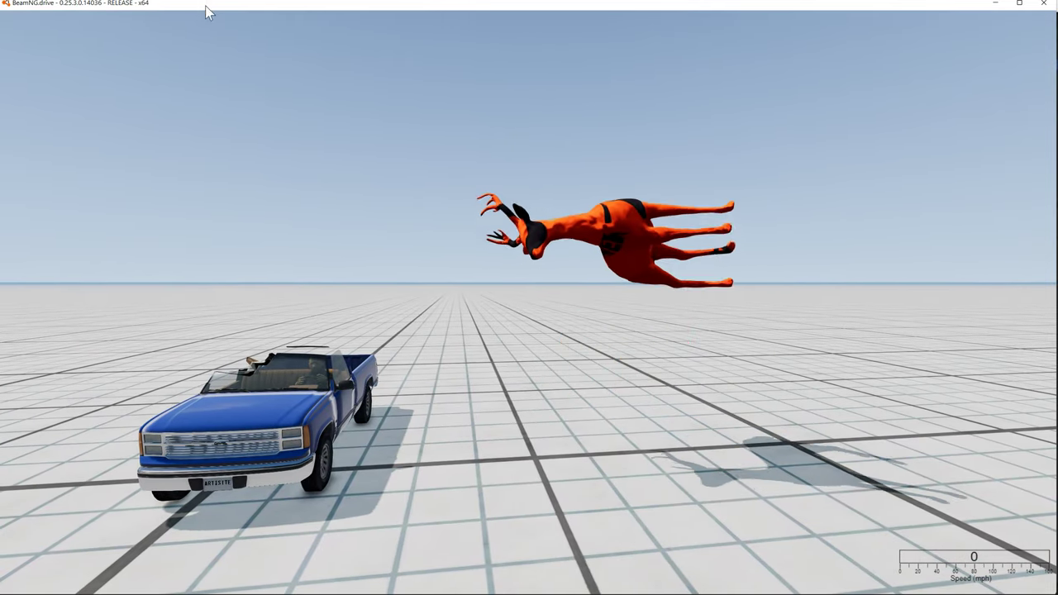
right_click_drag(198, 27, 105, 63)
key("k")
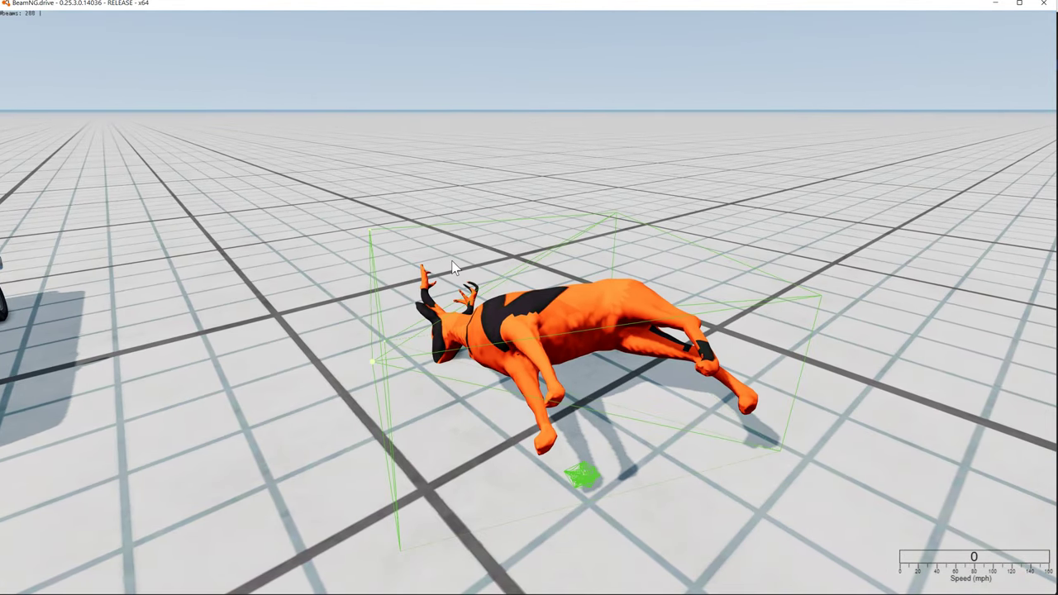
left_click_drag(380, 232, 645, 356)
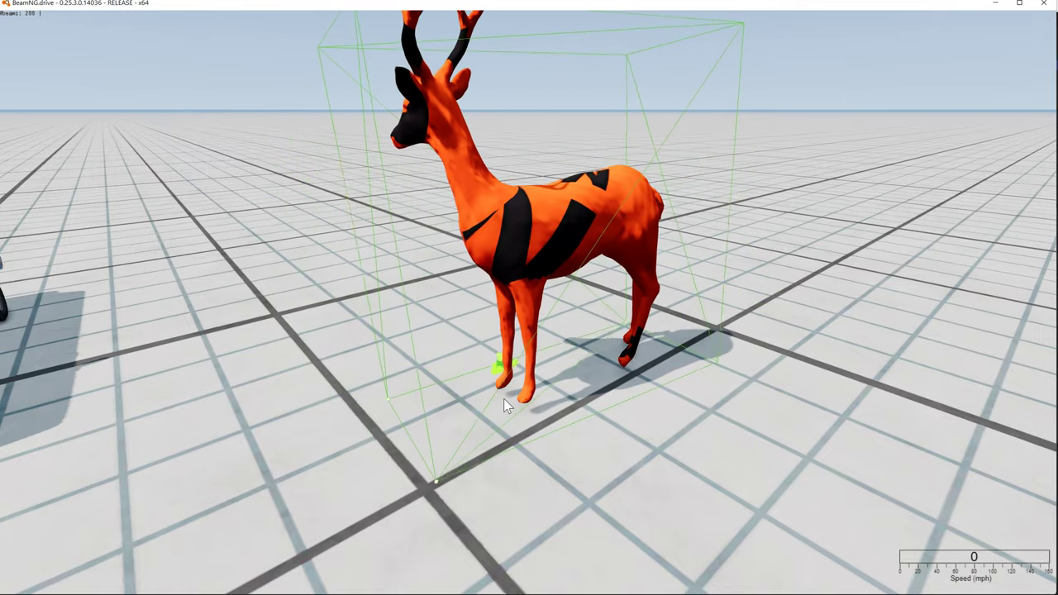
Step: Pull on the deer's cage nodes to test its physics structure, and check the console log for loading errors
left_click_drag(502, 370, 438, 289, "ctrl")
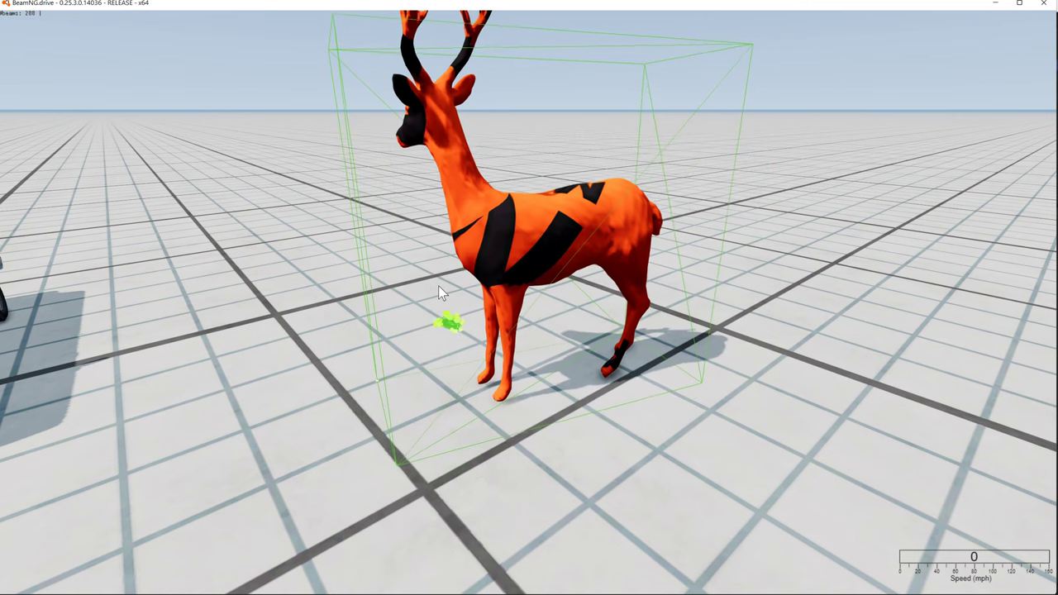
left_click_drag(457, 373, 578, 304)
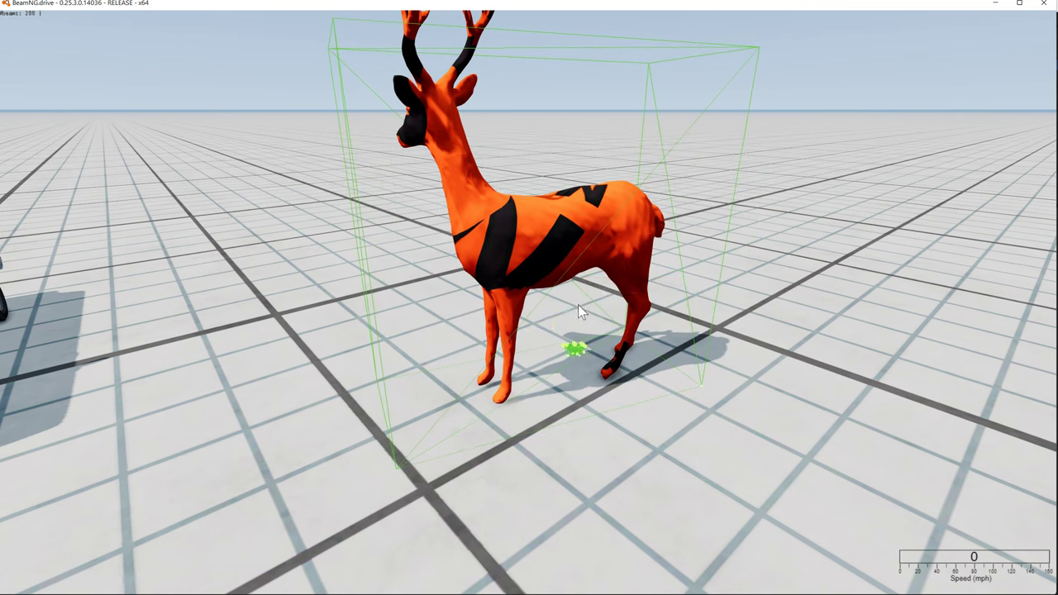
right_click_drag(560, 353, 661, 335)
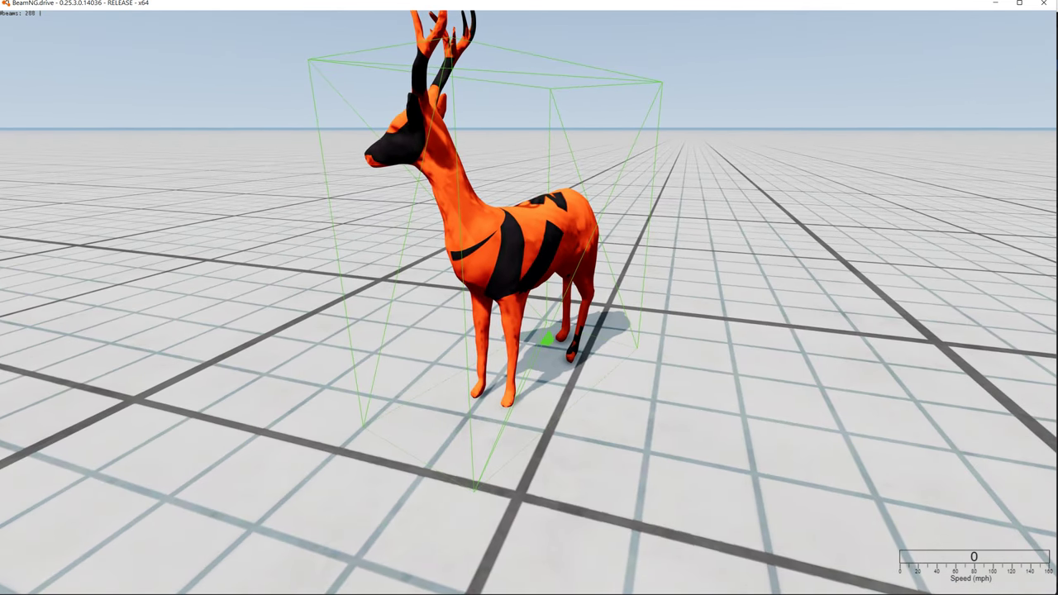
left_click_drag(559, 350, 559, 308)
right_click_drag(559, 308, 782, 284)
right_click_drag(629, 302, 582, 301)
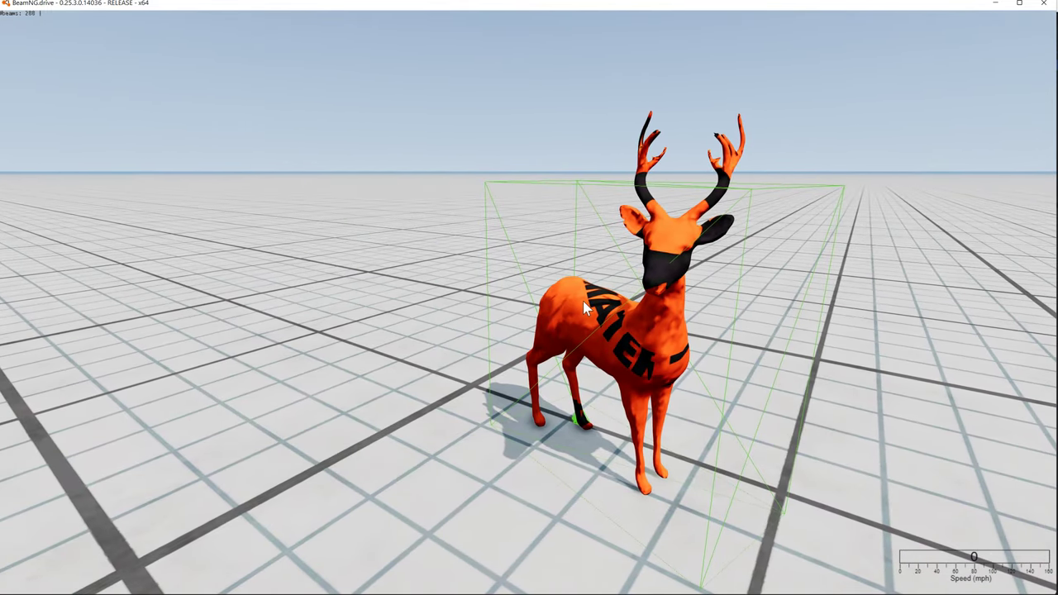
key("grave")
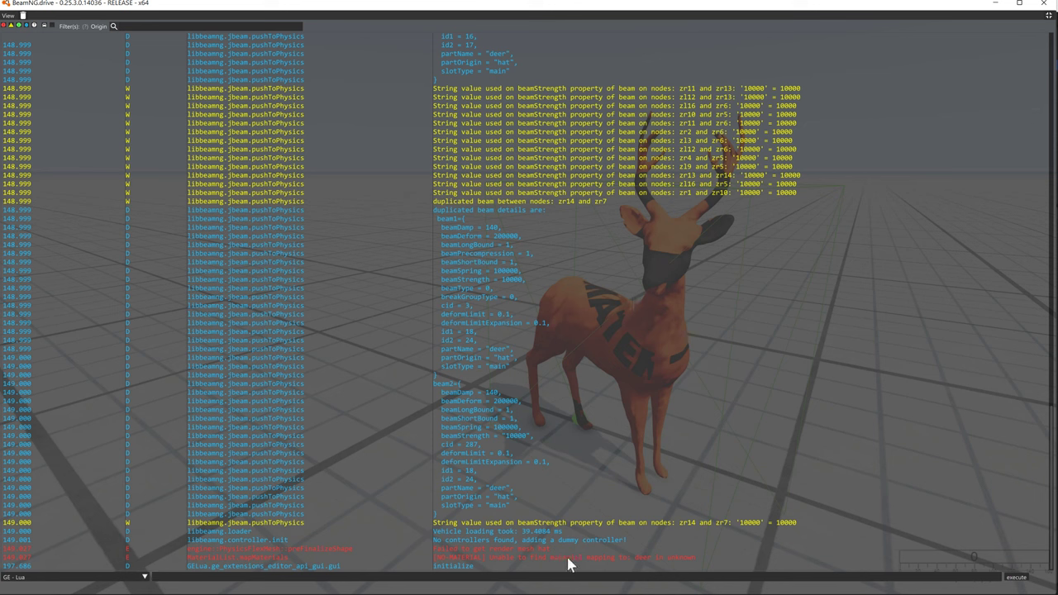
key("grave")
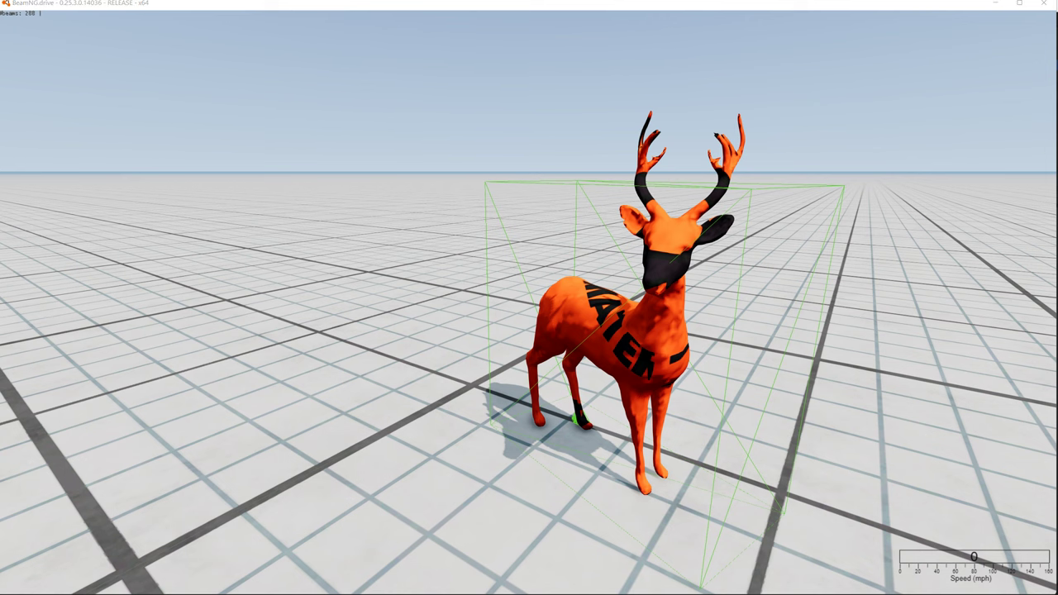
Step: Switch to Blender and replace the deer material's Base Color image with deer.dds from the mod's deer vehicle folder
key("alt+Tab")
key("alt+Tab")
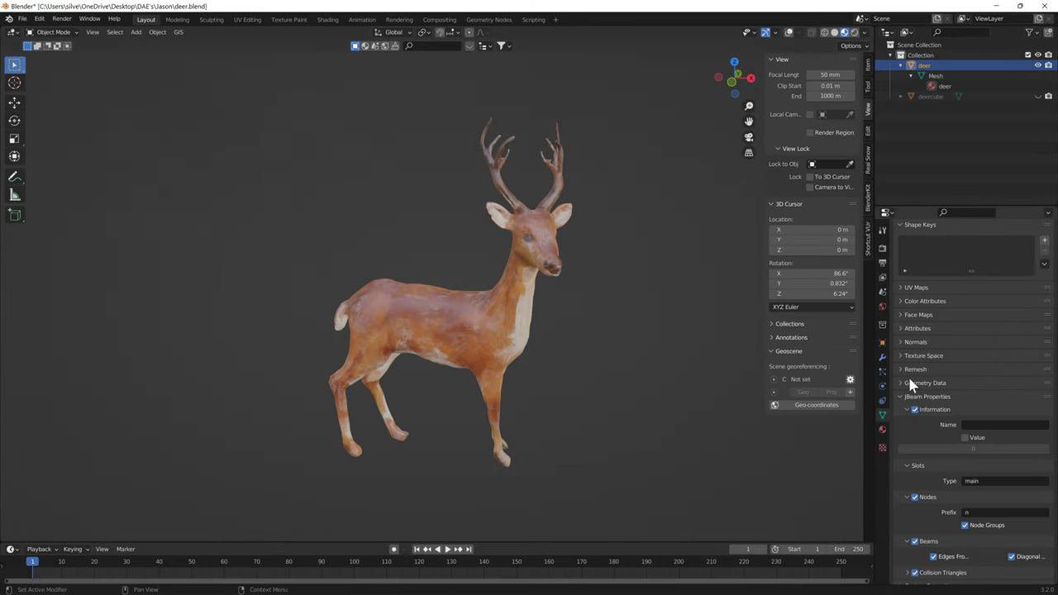
scroll(905, 331, "up", 3)
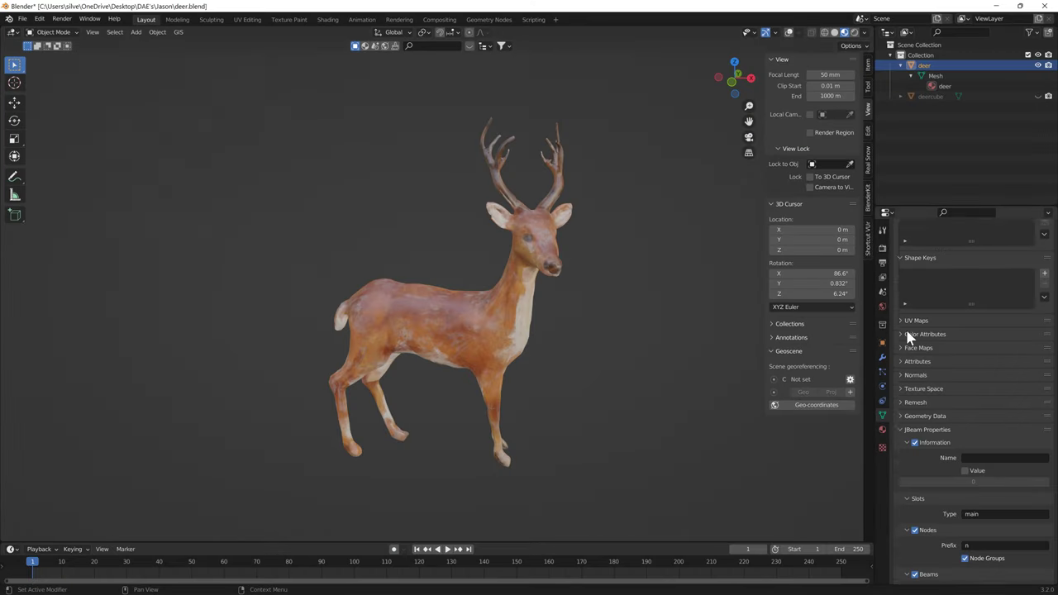
left_click(881, 428)
left_click(959, 361)
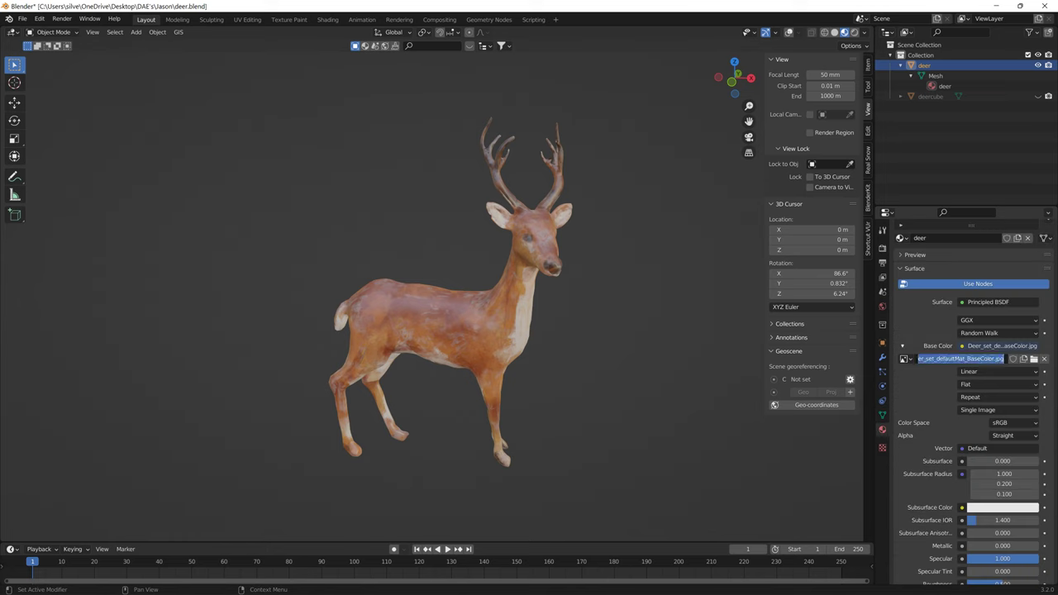
left_click(1034, 359)
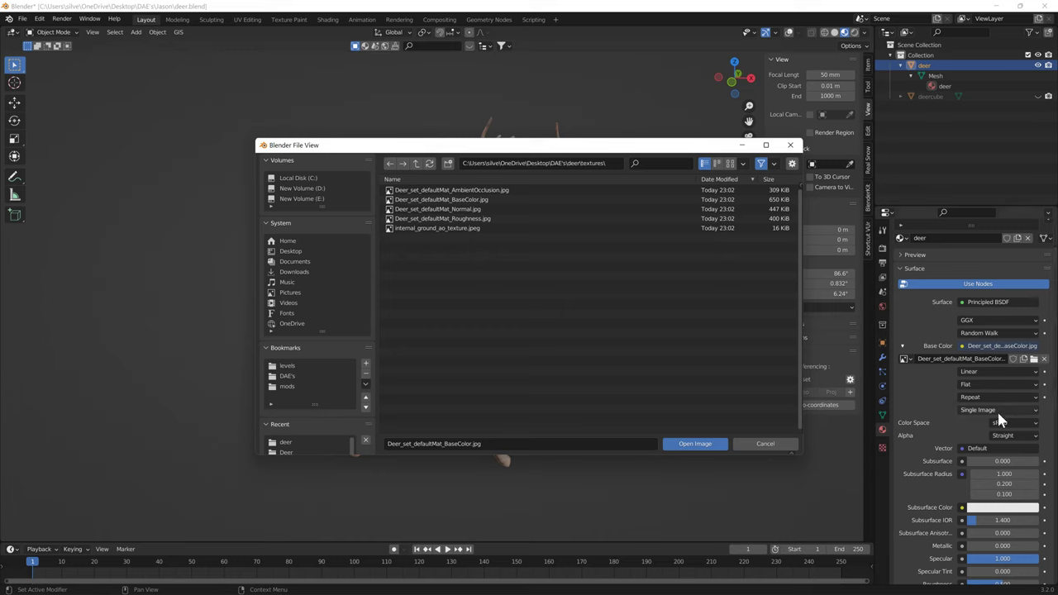
scroll(322, 429, "down", 1)
left_click(287, 426)
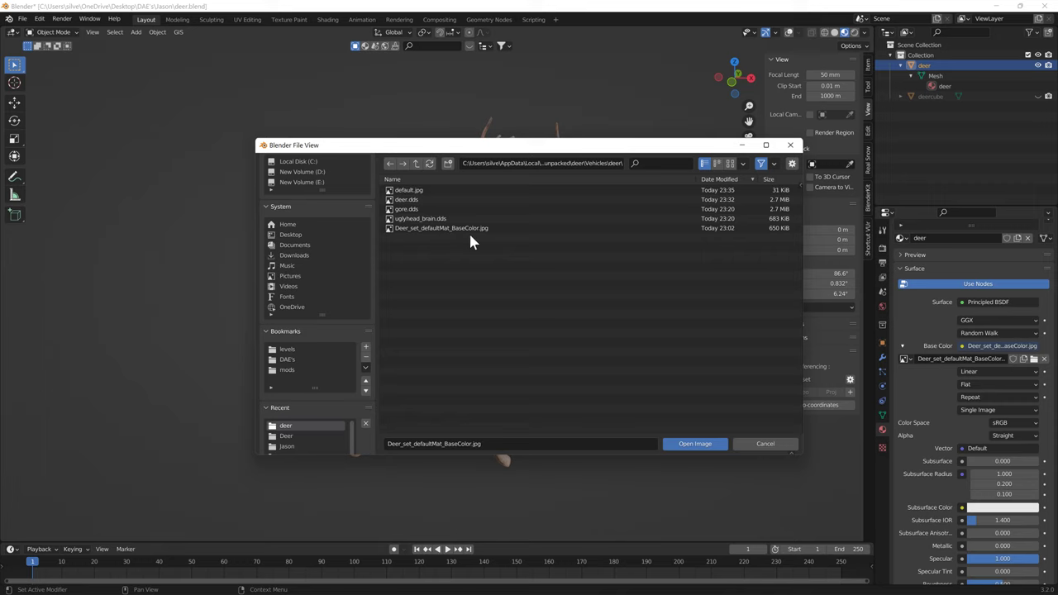
left_click(405, 199)
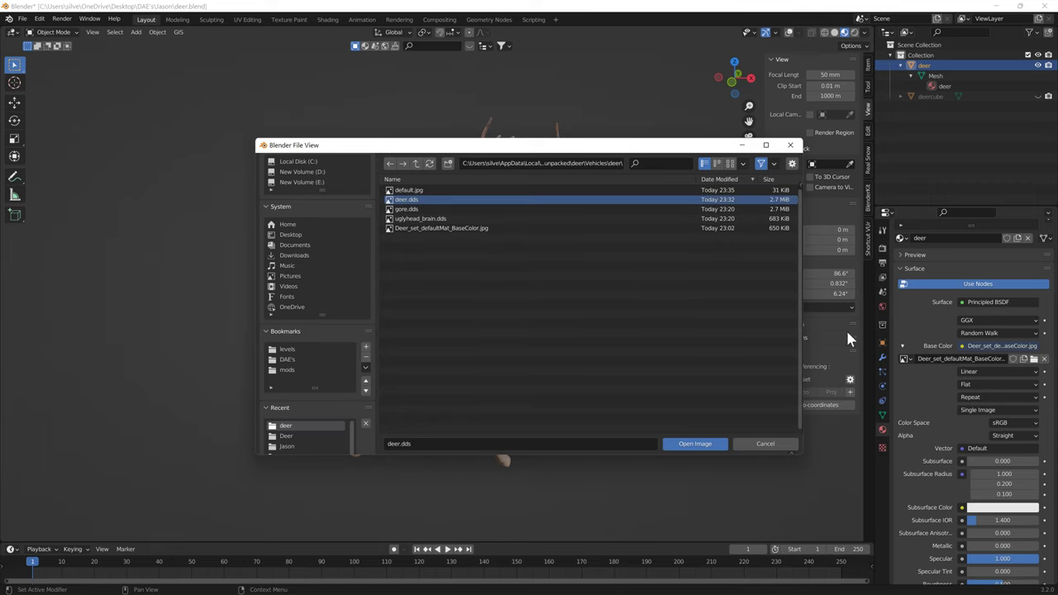
left_click(693, 444)
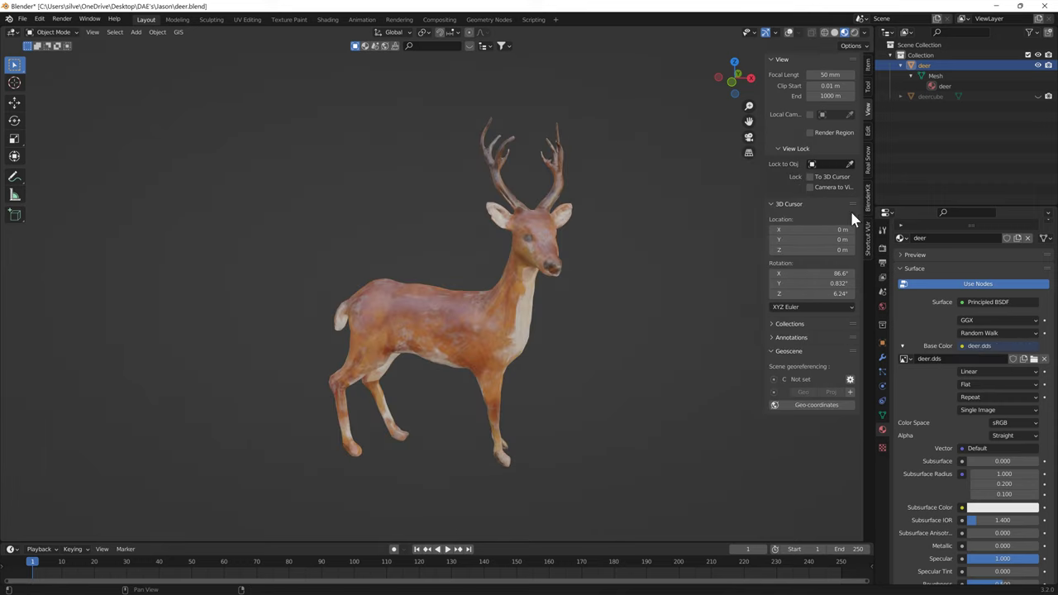
Step: Export the selected deer mesh as Collada over the existing deer.dae in the mod's deer vehicle folder
left_click(23, 18)
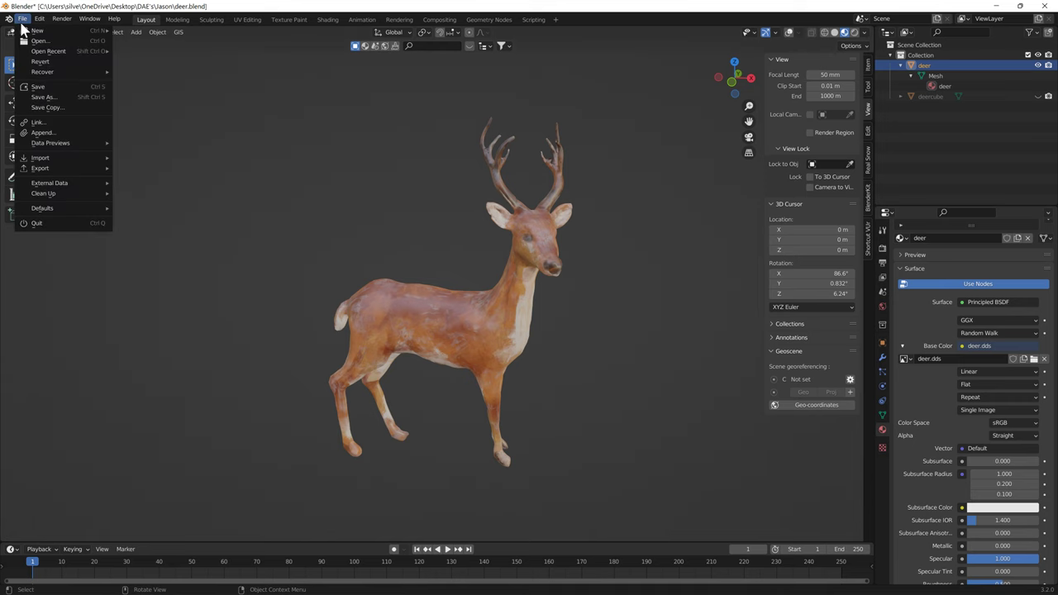
mouse_move(75, 168)
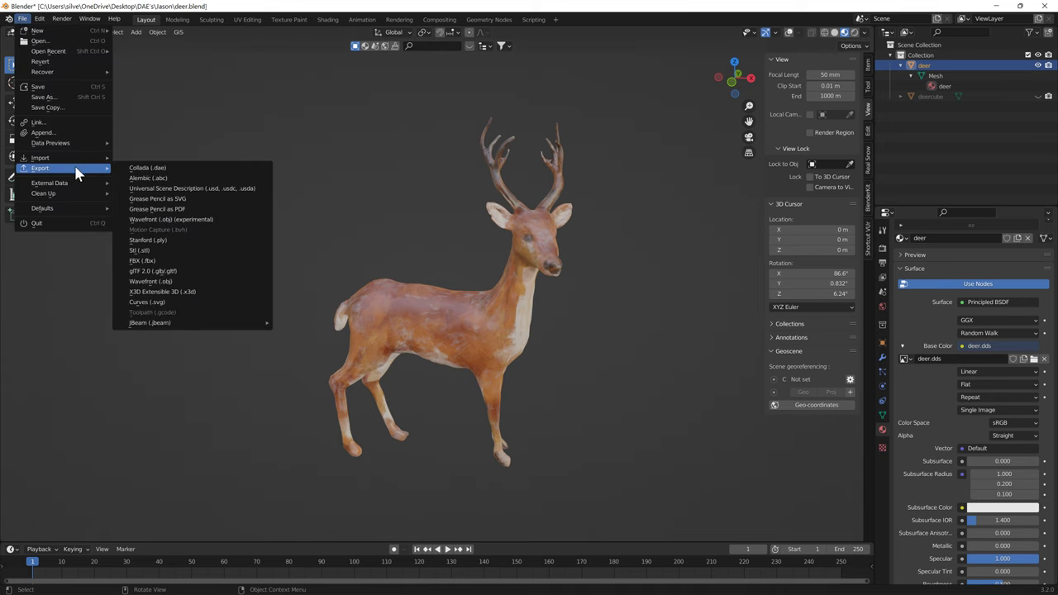
left_click(145, 169)
left_click(288, 441)
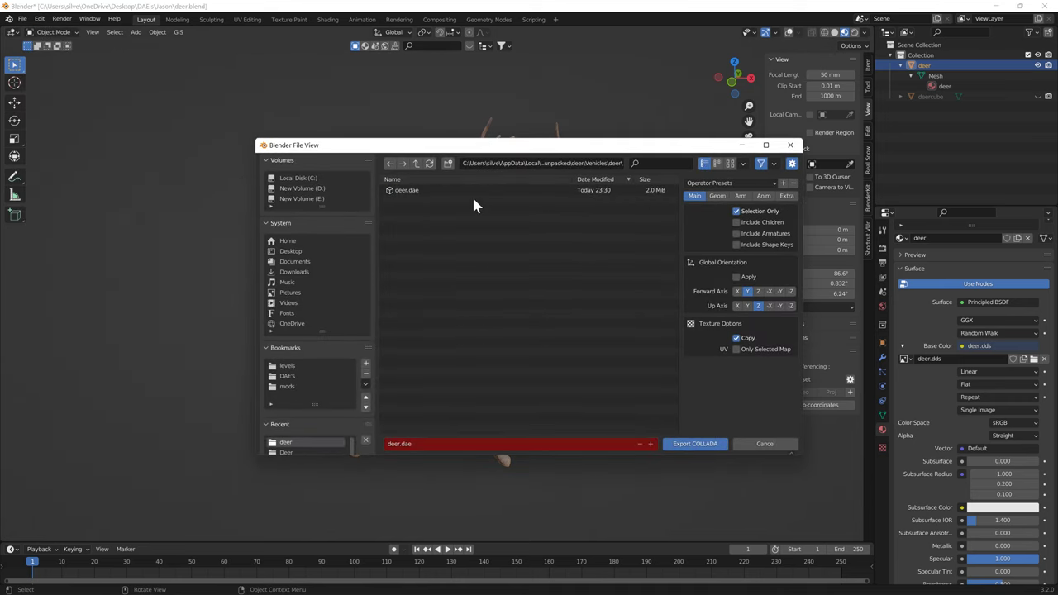
left_click(411, 191)
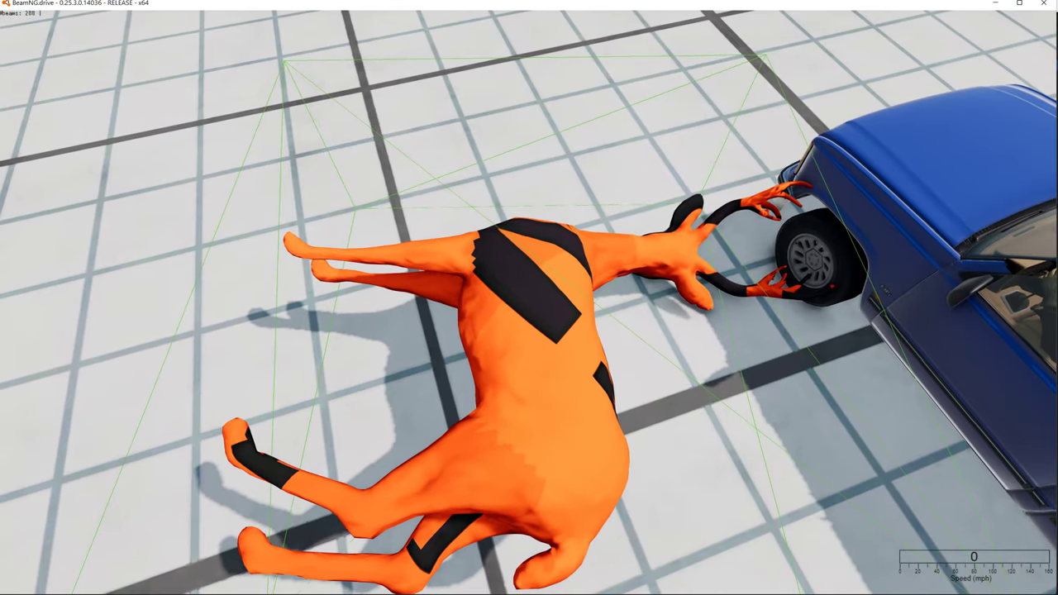
Step: Close the BeamNG.drive game and minimize Blender to get back to the desktop
scroll(696, 440, "down", 3)
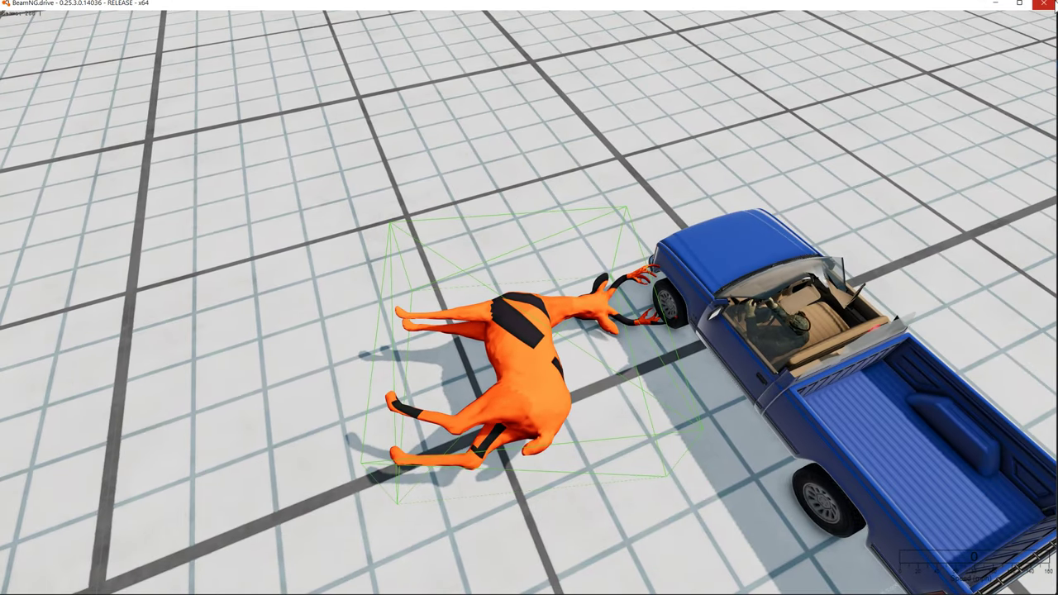
left_click(1040, 4)
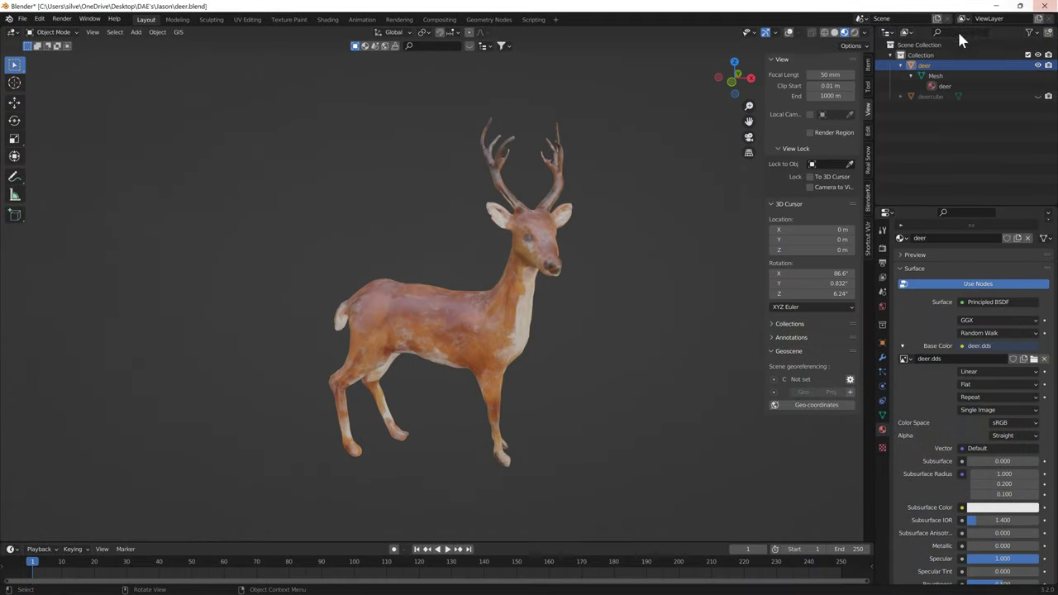
left_click(998, 8)
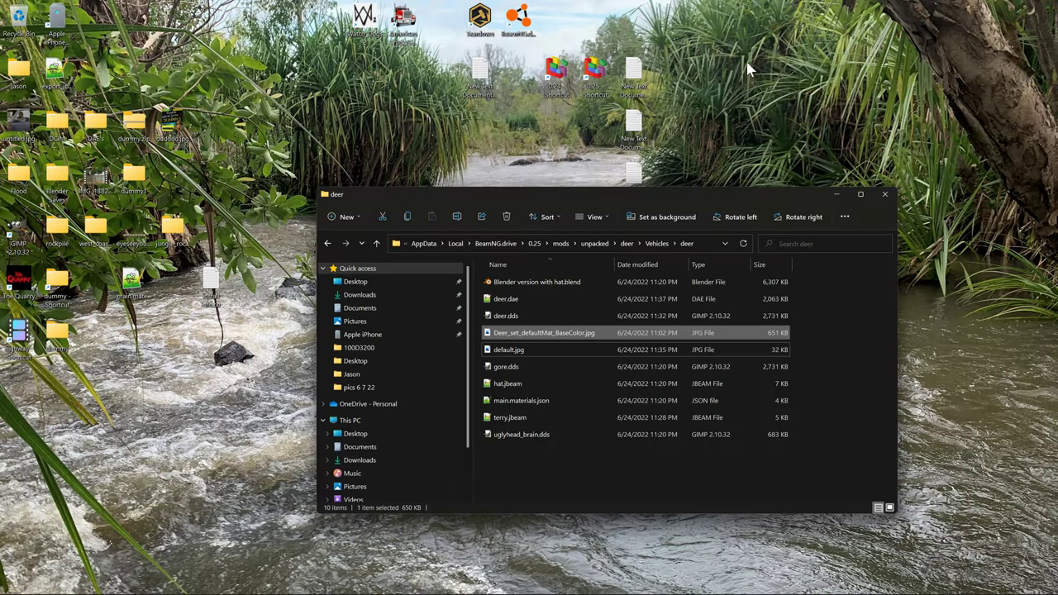
Step: Inspect the cached deer files in the BeamNG.drive 0.25 user folder, delete the deer folder from temp\vehicles, and close both folder windows
double_click(594, 74)
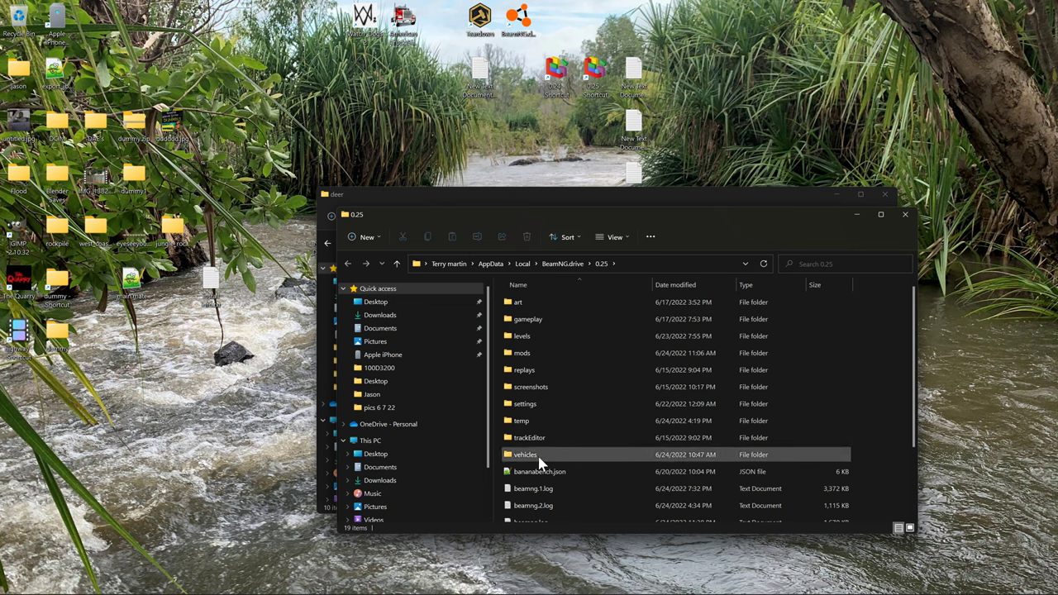
double_click(536, 460)
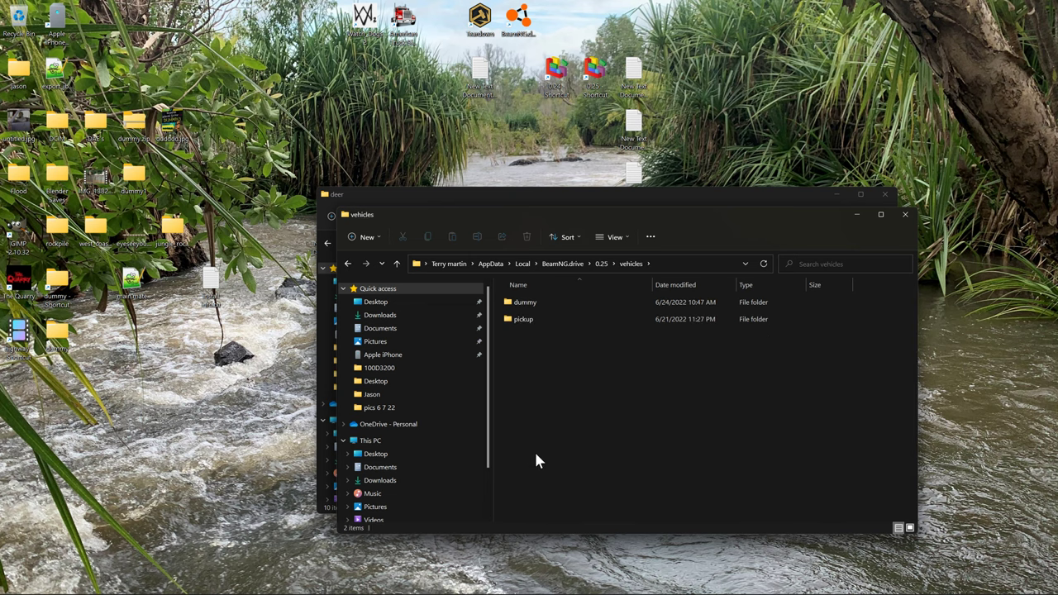
left_click(603, 262)
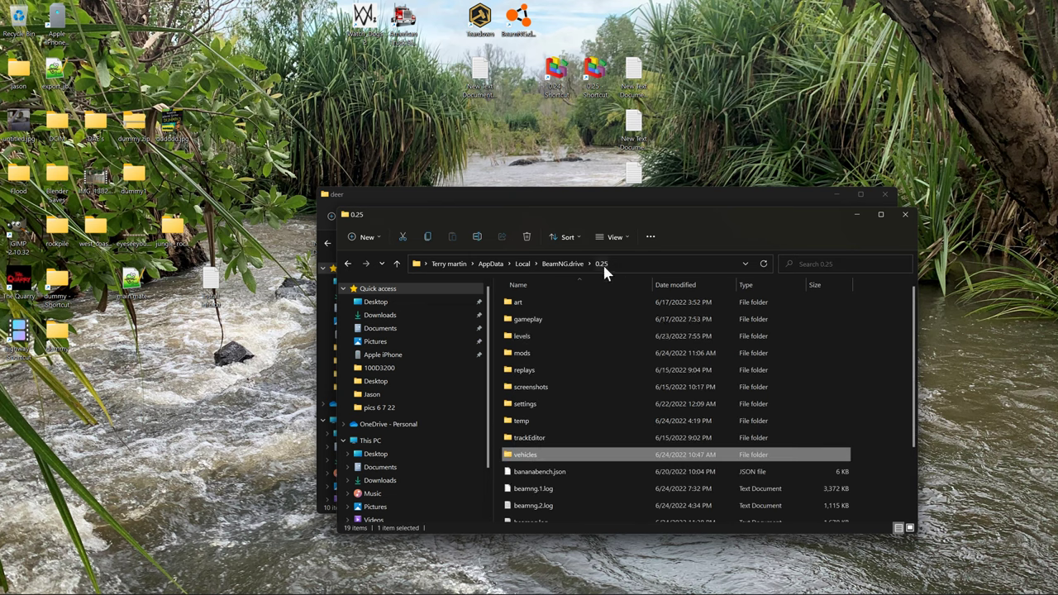
double_click(539, 419)
double_click(532, 450)
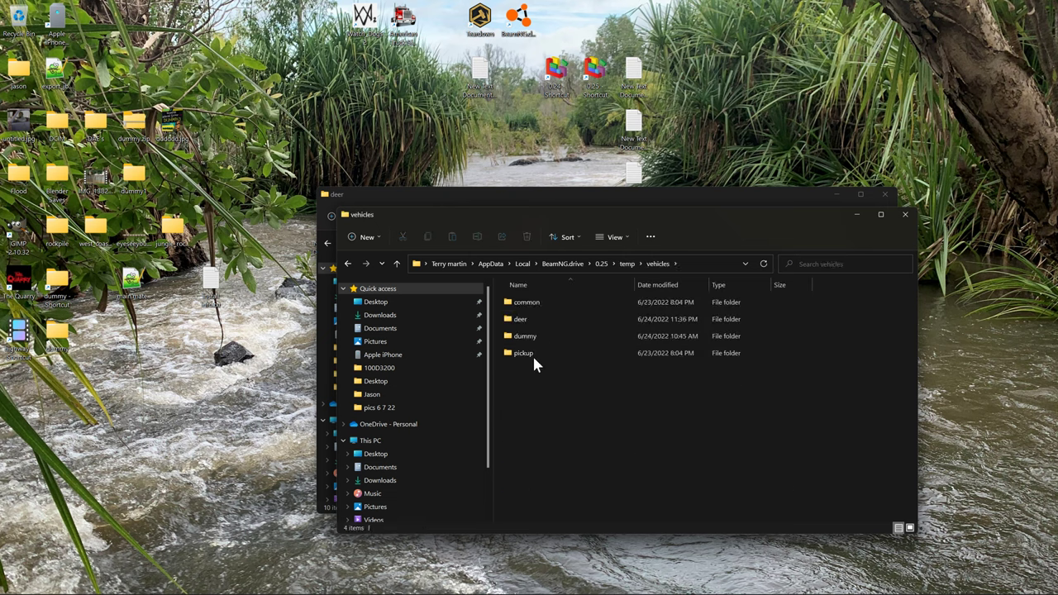
double_click(527, 322)
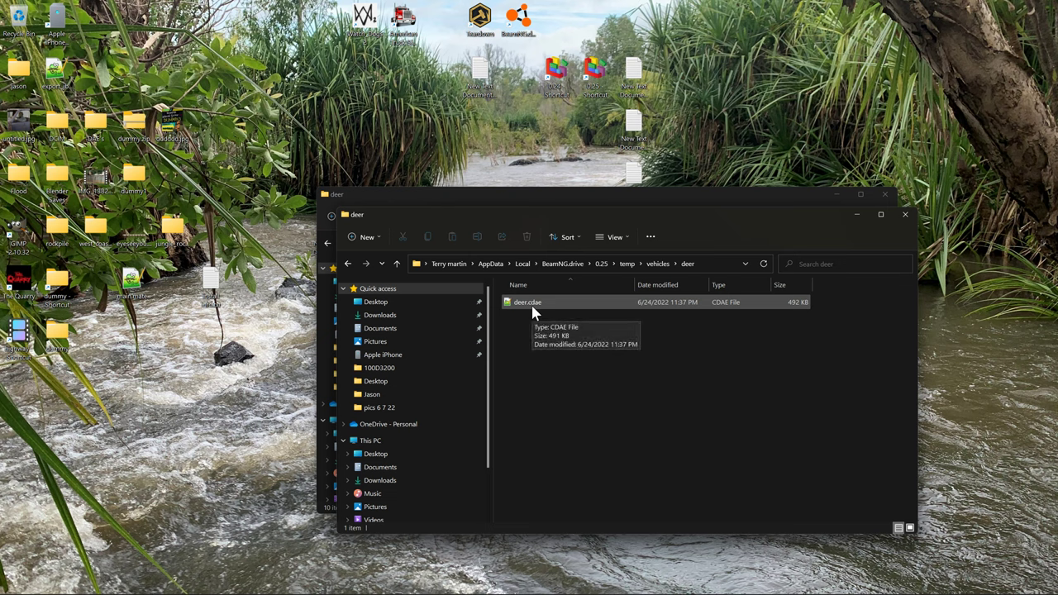
left_click(660, 262)
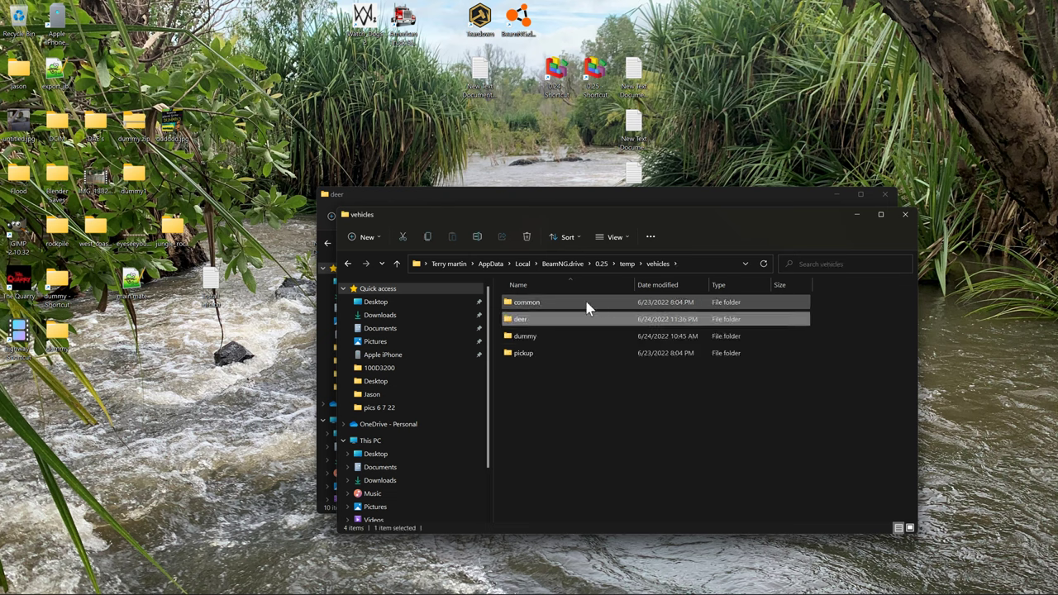
right_click(524, 327)
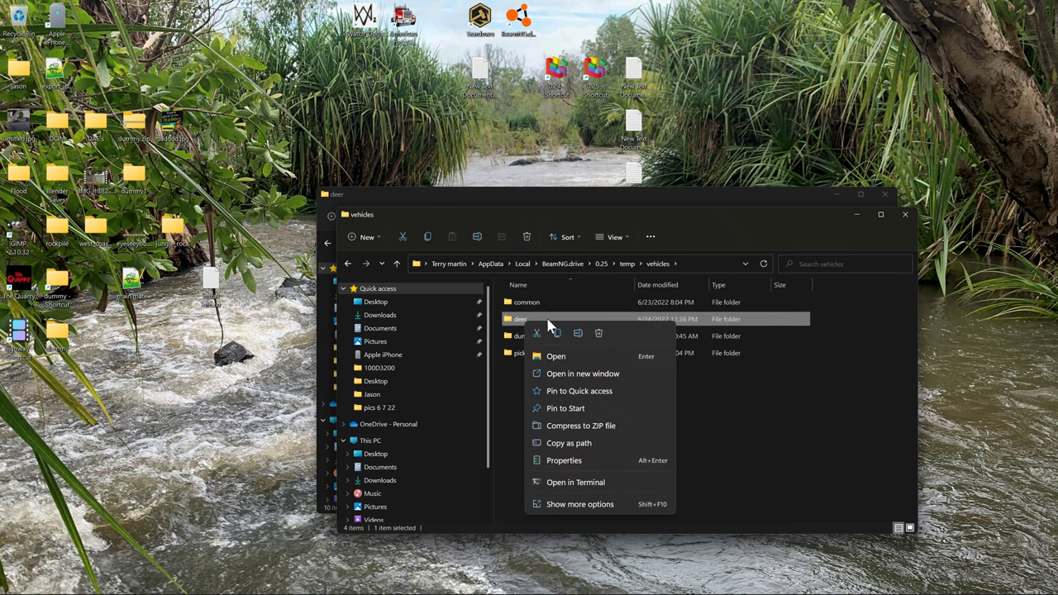
left_click(598, 333)
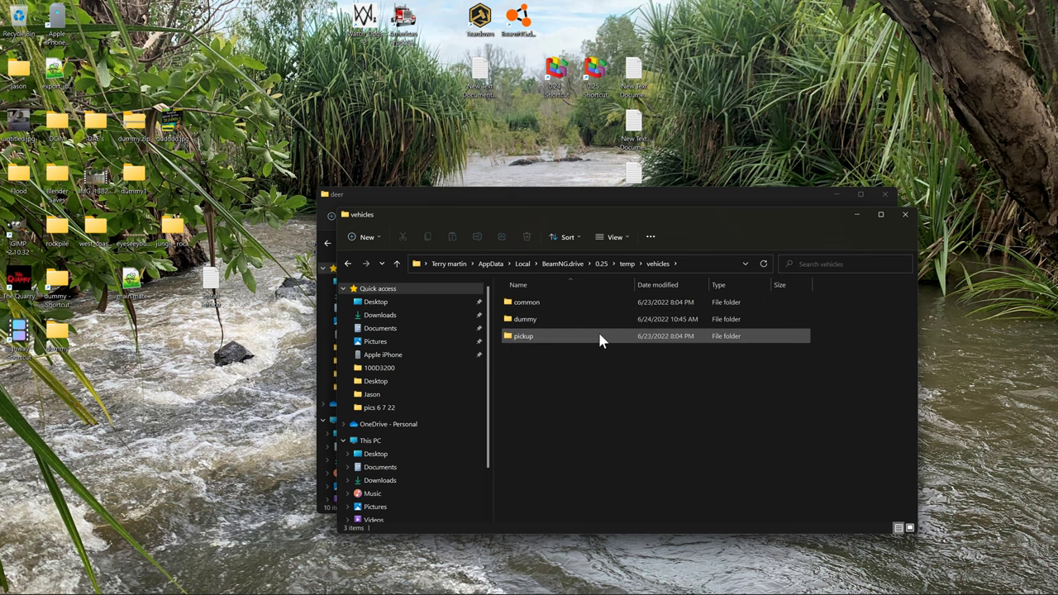
left_click(915, 215)
left_click(885, 190)
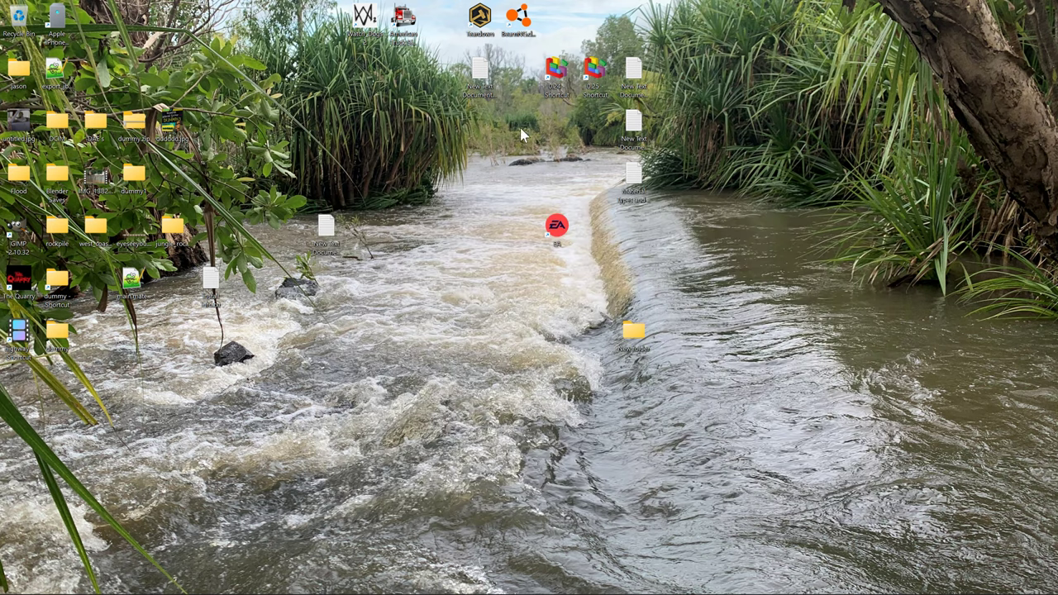
Step: Launch BeamNG.drive and load the Grid, Small, Pure map in Freeroam
double_click(523, 15)
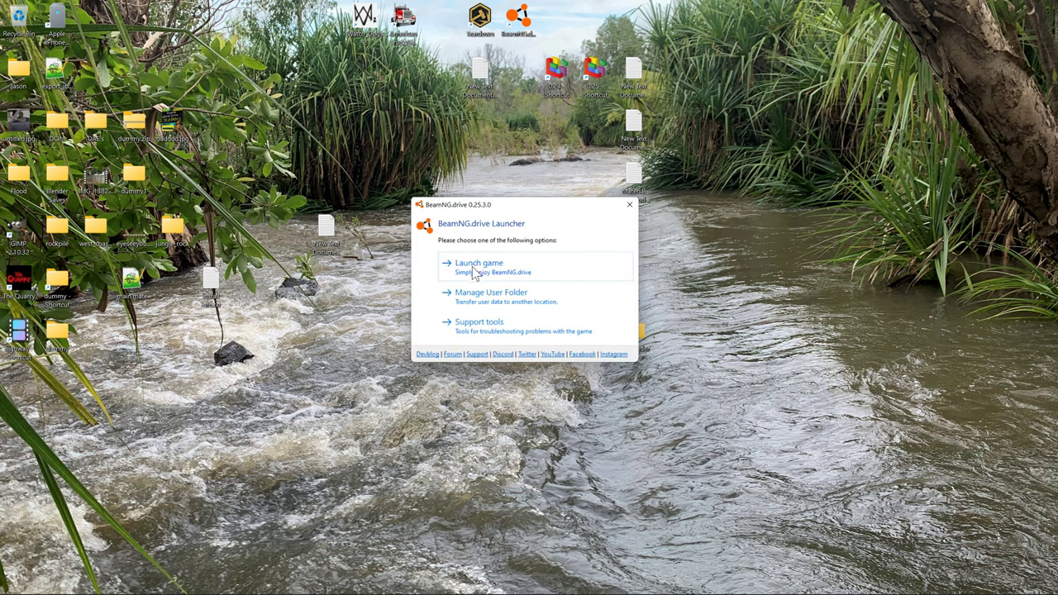
left_click(475, 271)
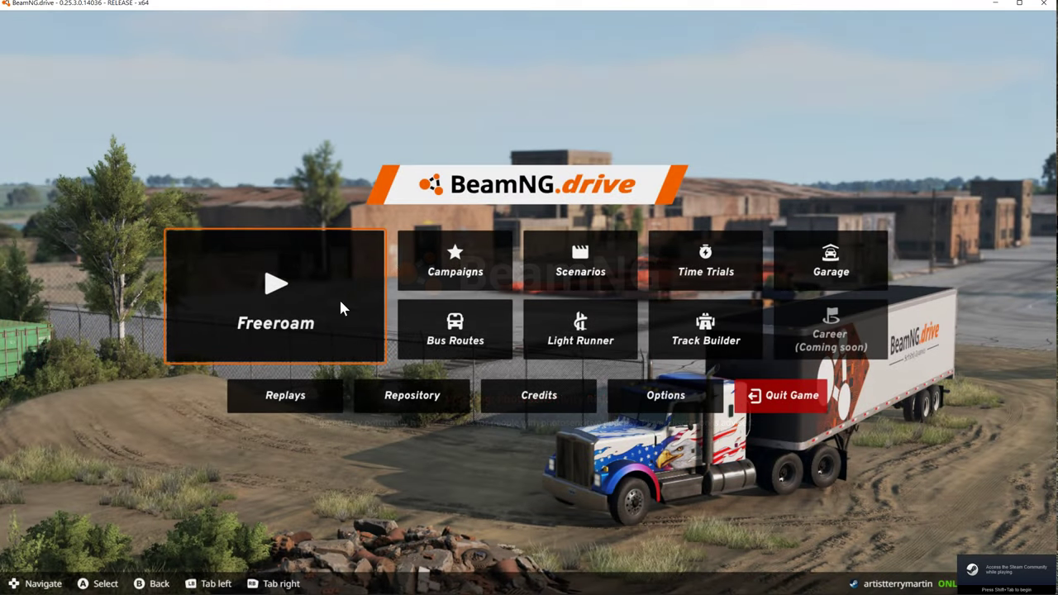
left_click(341, 304)
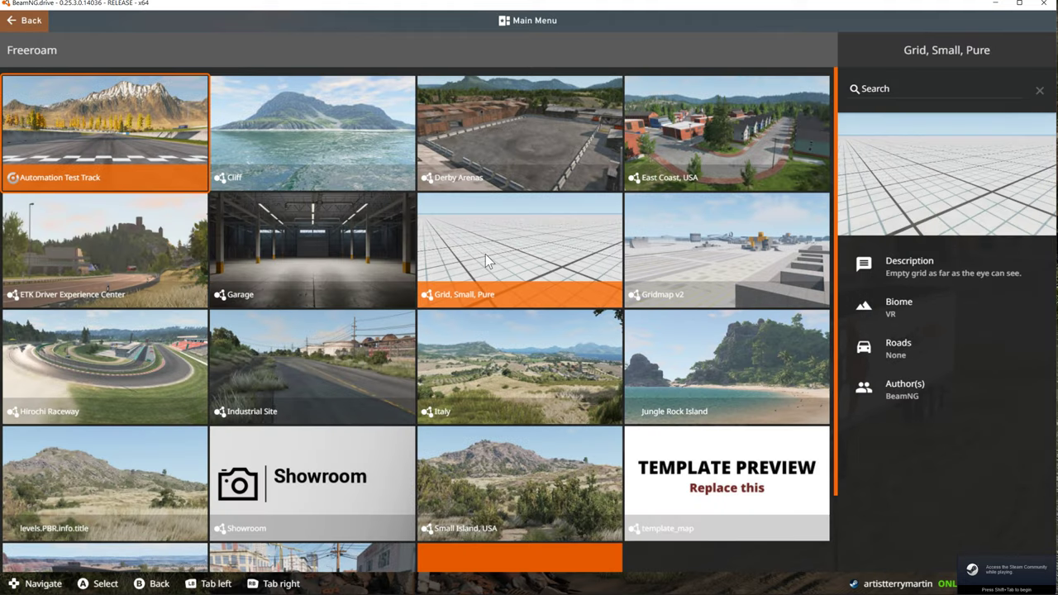
left_click(486, 254)
left_click(879, 553)
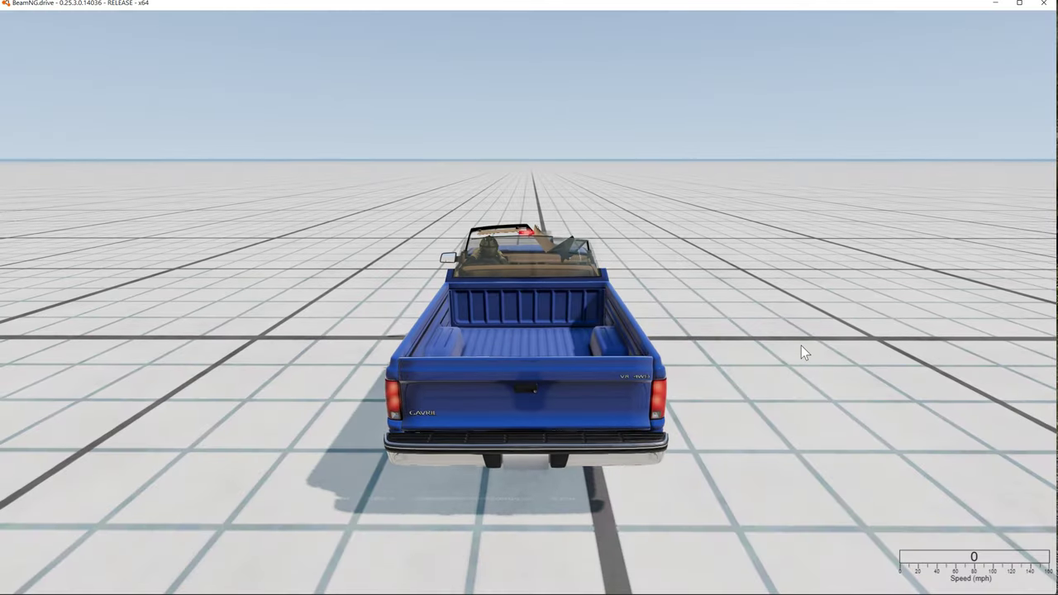
Step: Replace the current pickup with the deer vehicle and inspect the deer's texture from different camera views
key("Escape")
left_click(445, 28)
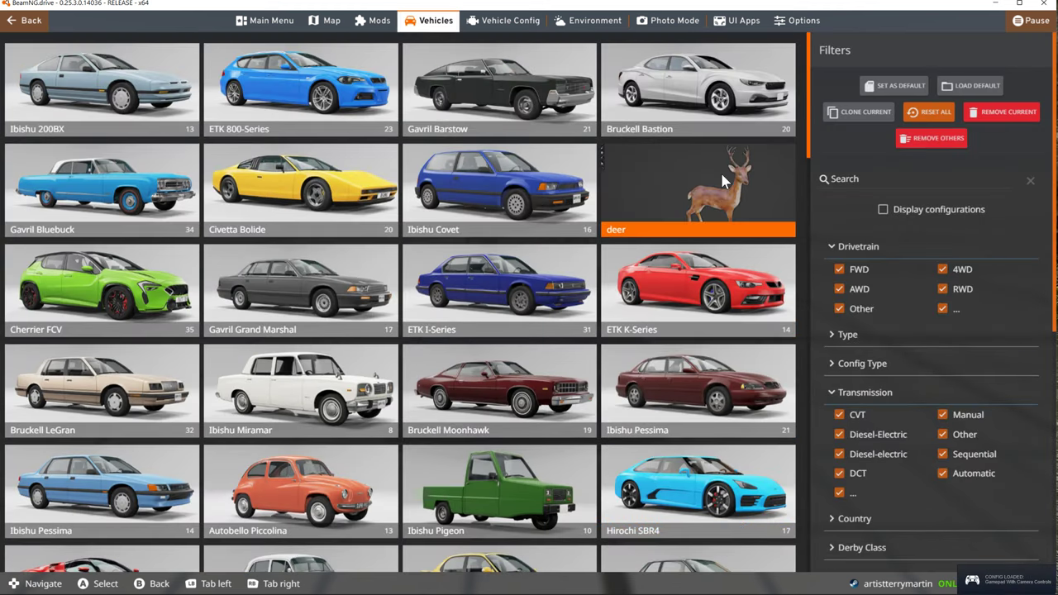
double_click(724, 180)
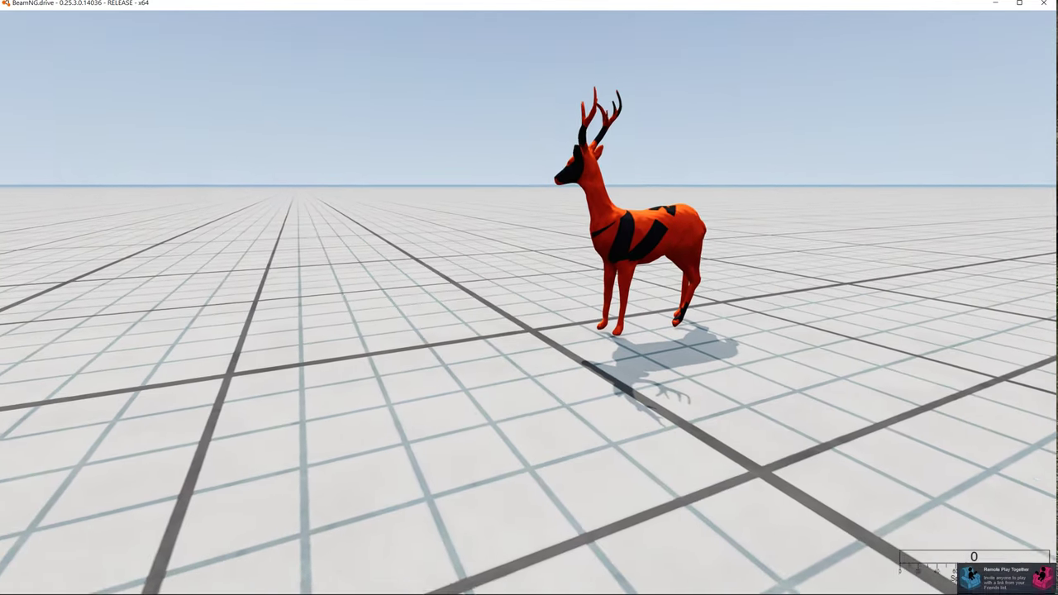
key("c")
key("c")
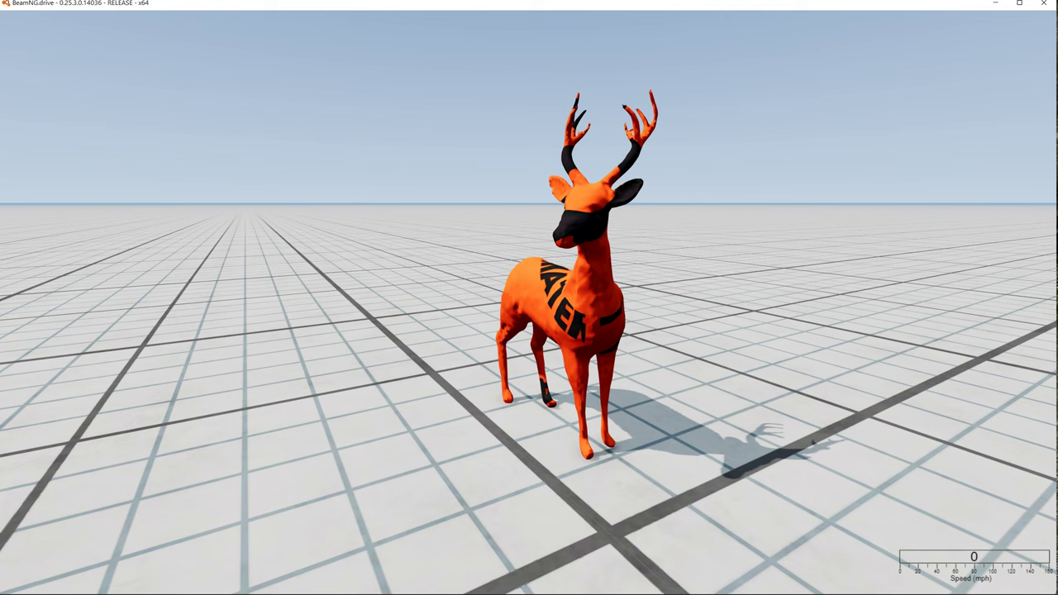
Step: Switch to Notepad++ and check the texture file name in the colorMap entry of main.materials.json
key("alt+Tab")
key("Tab")
key("Tab")
key("Tab")
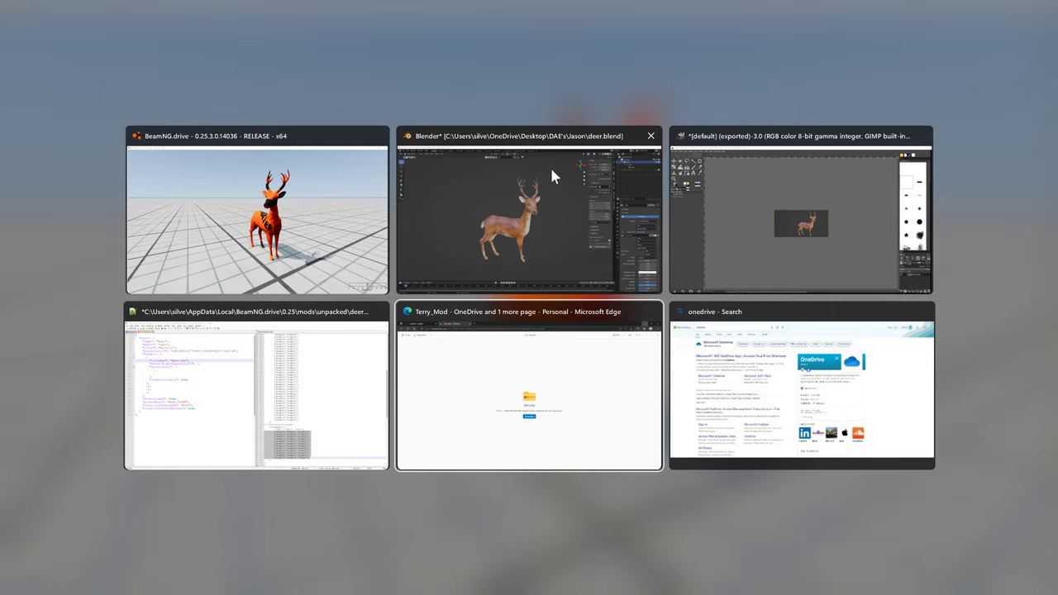
key("Tab")
key("Tab")
key("Tab")
key("Tab")
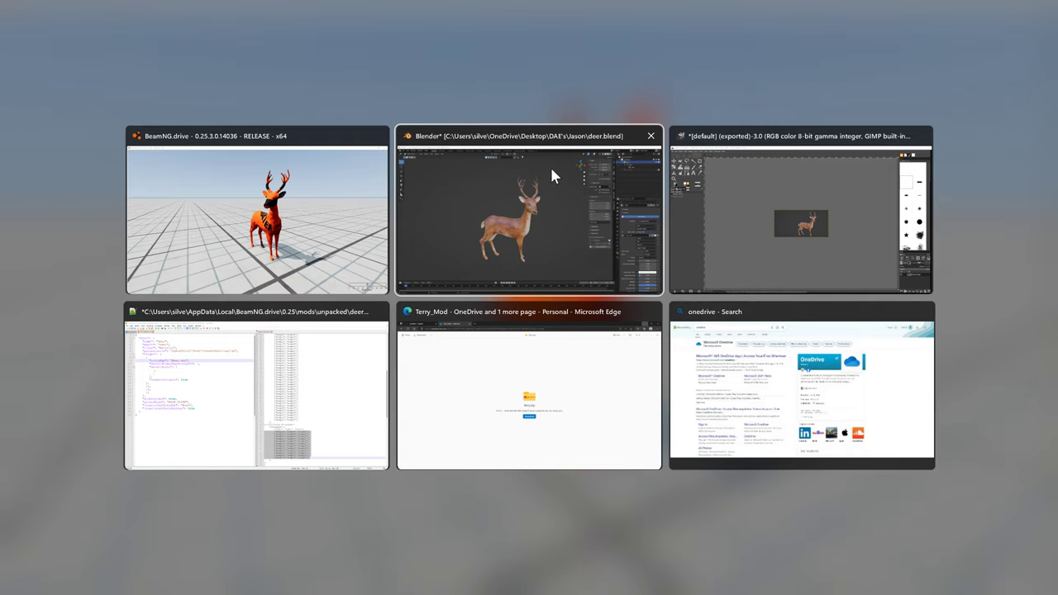
key("Tab")
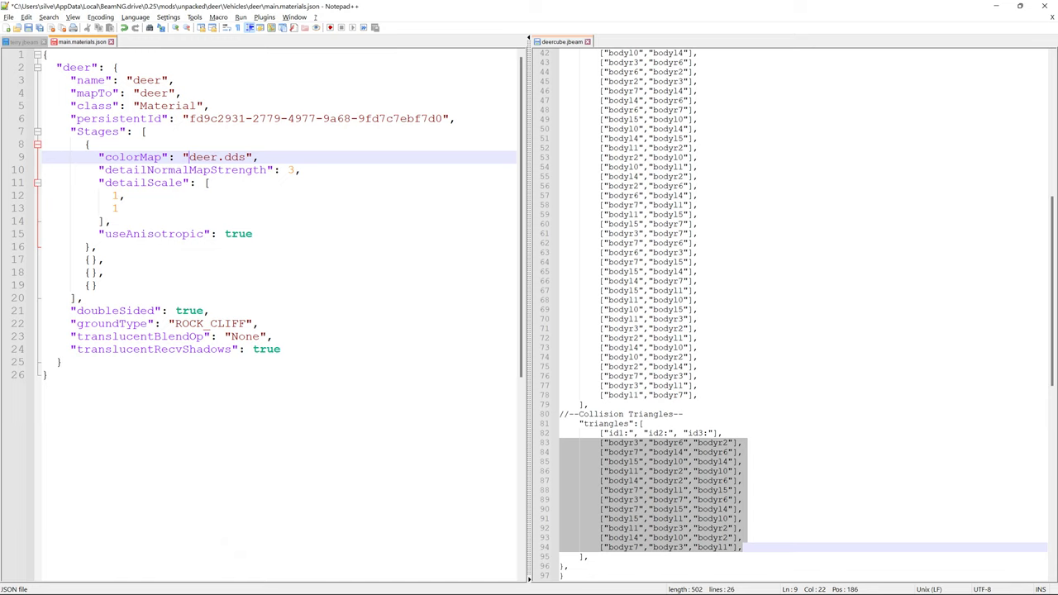
left_click_drag(189, 158, 246, 157)
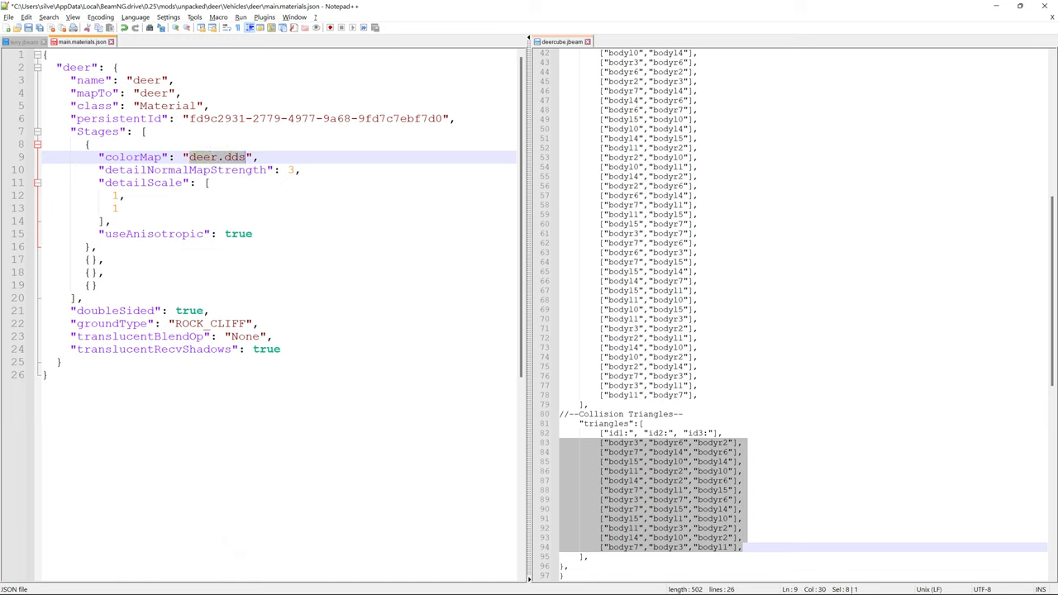
Step: Minimize the browser and game windows to reach the desktop, and open the BeamNG.drive 0.25 user folder
key("alt+Tab")
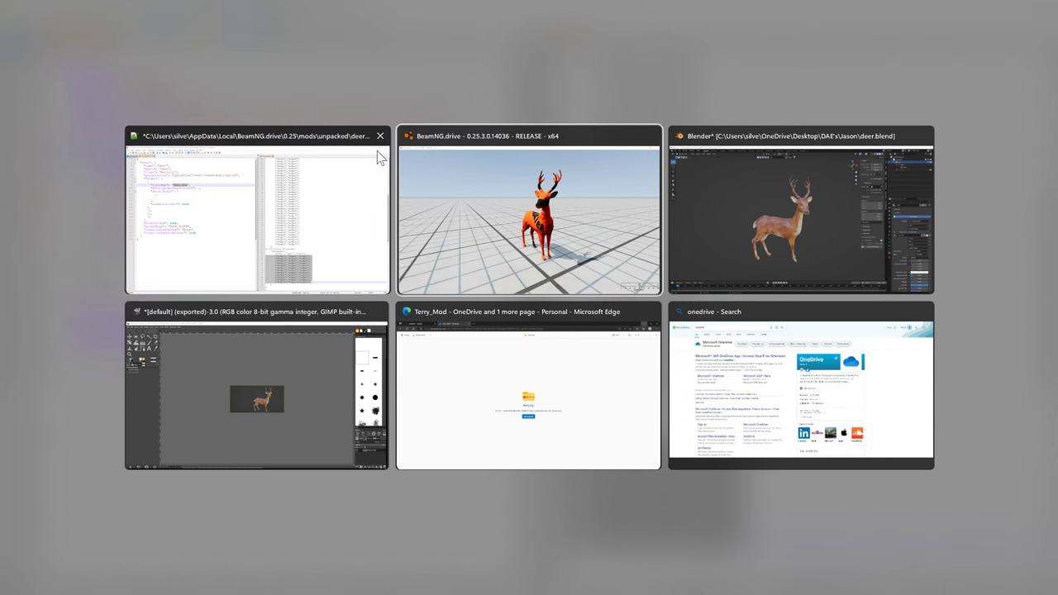
key("alt+Tab")
key("alt+Tab")
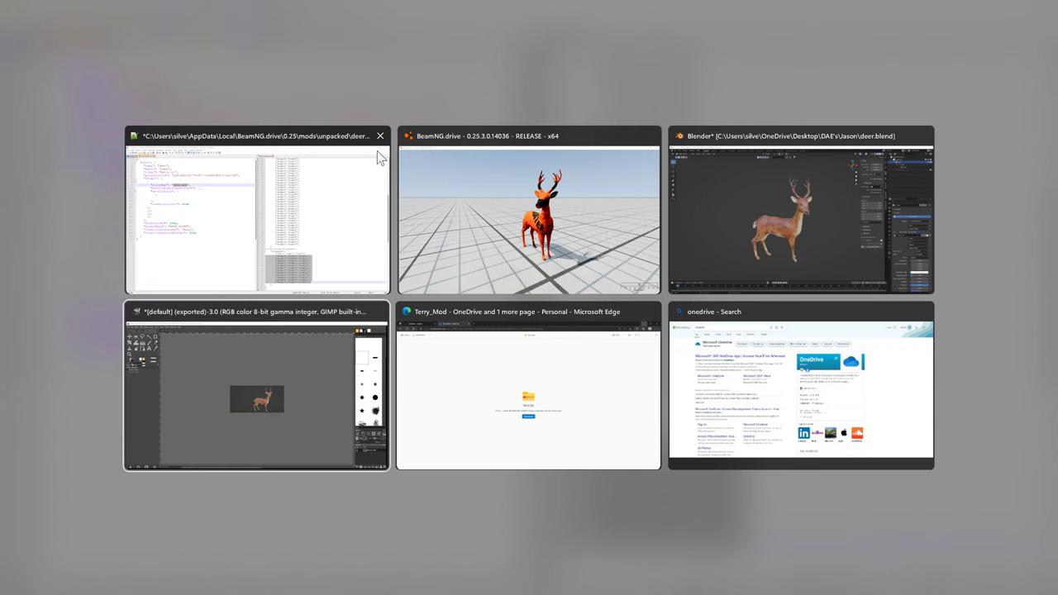
key("alt+Tab")
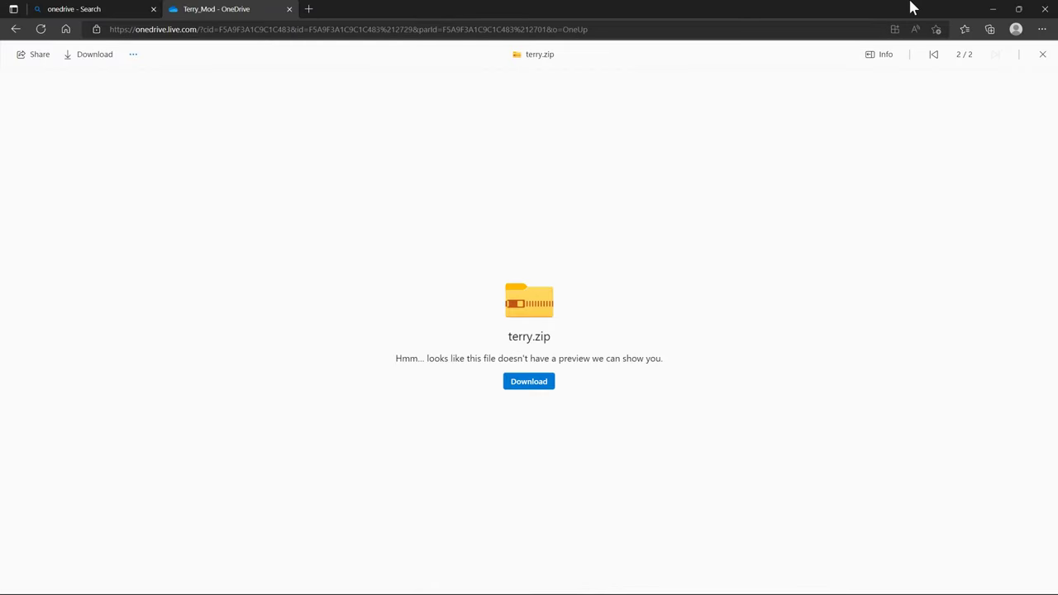
left_click(992, 10)
left_click(993, 14)
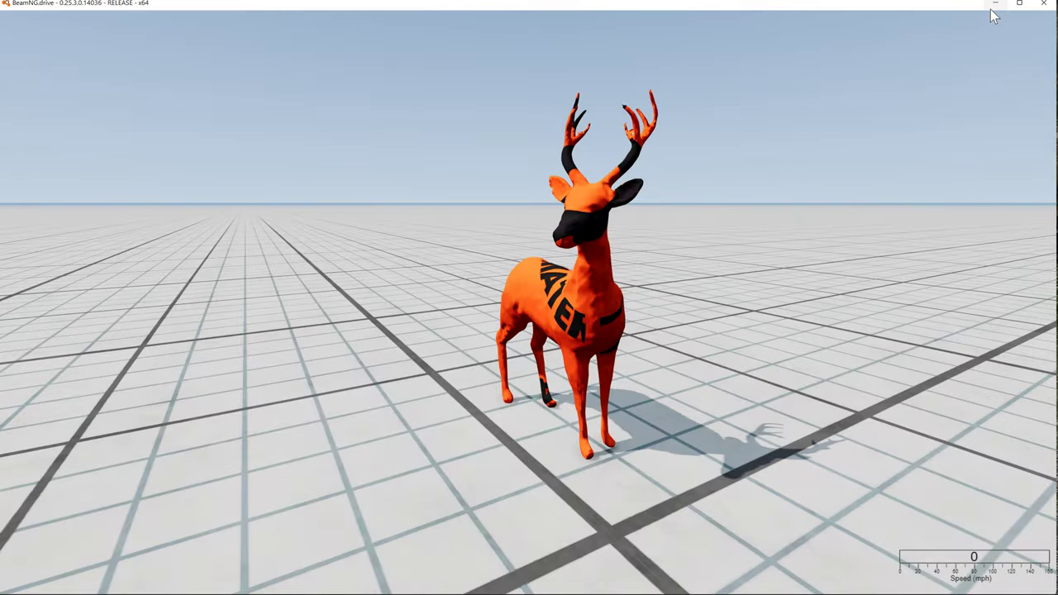
left_click(992, 7)
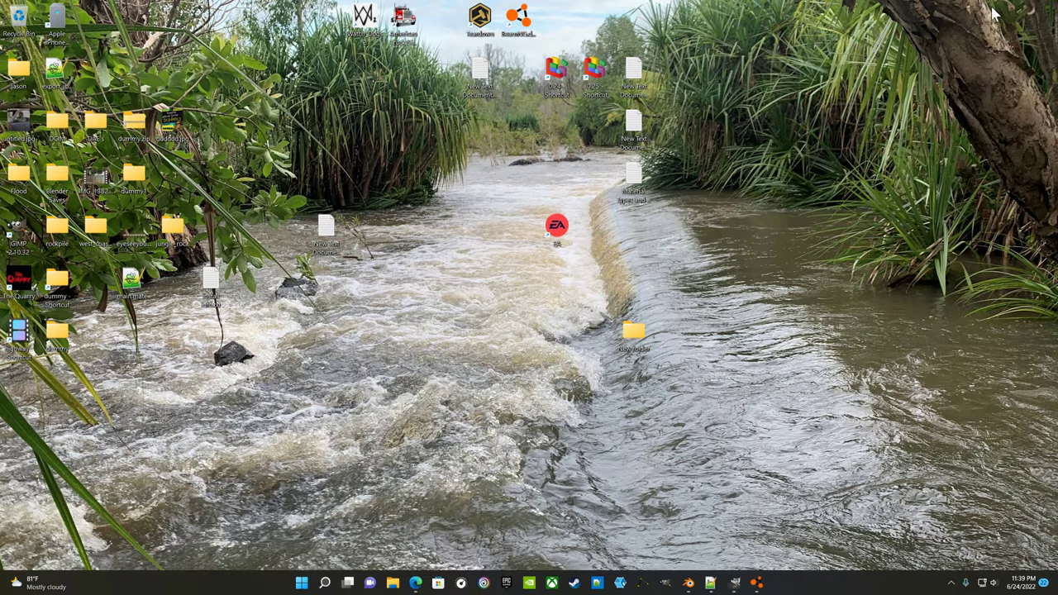
double_click(597, 72)
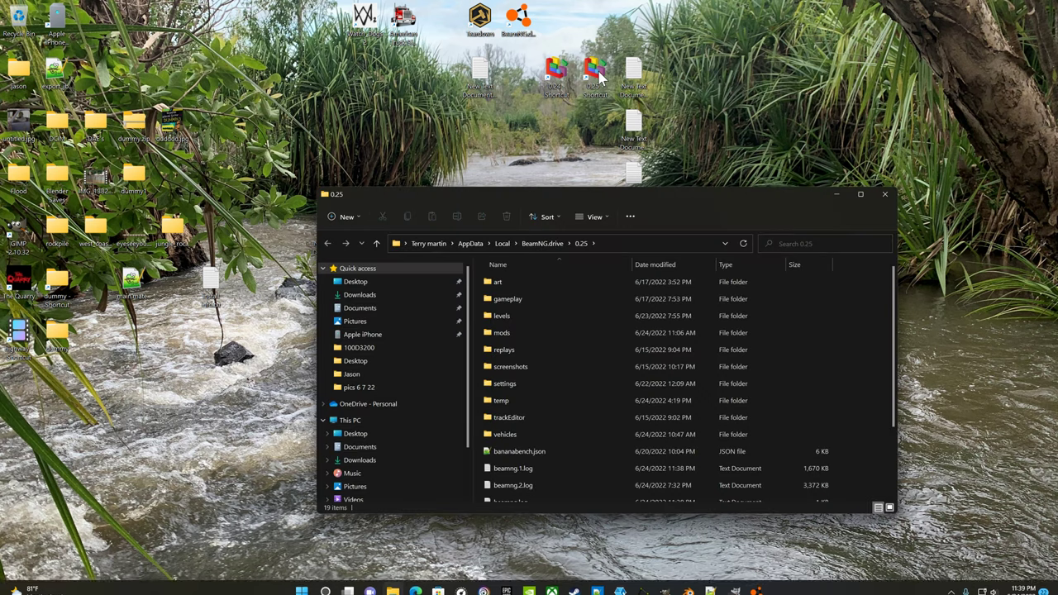